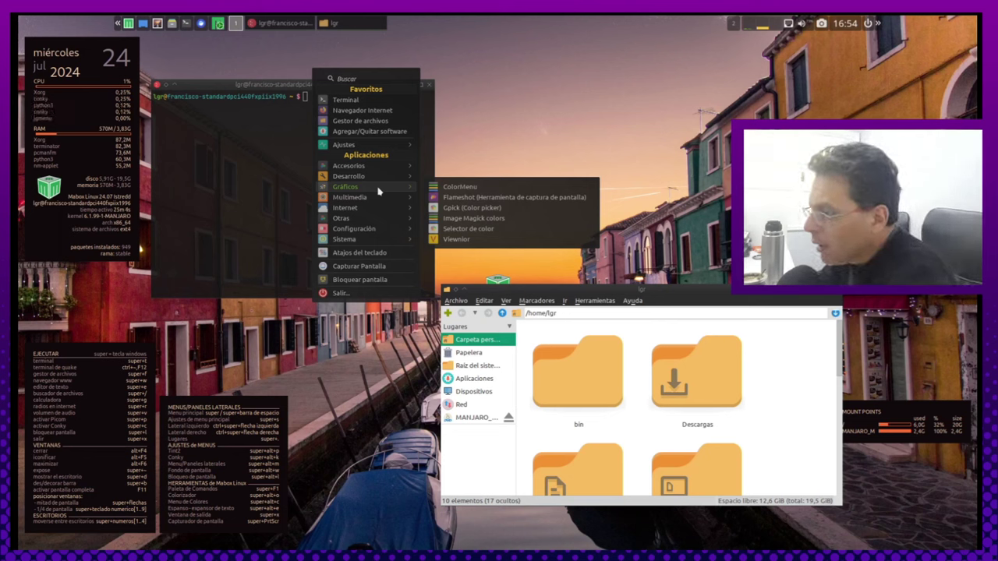
{"action": "mouse_move", "coordinate": [370, 198]}
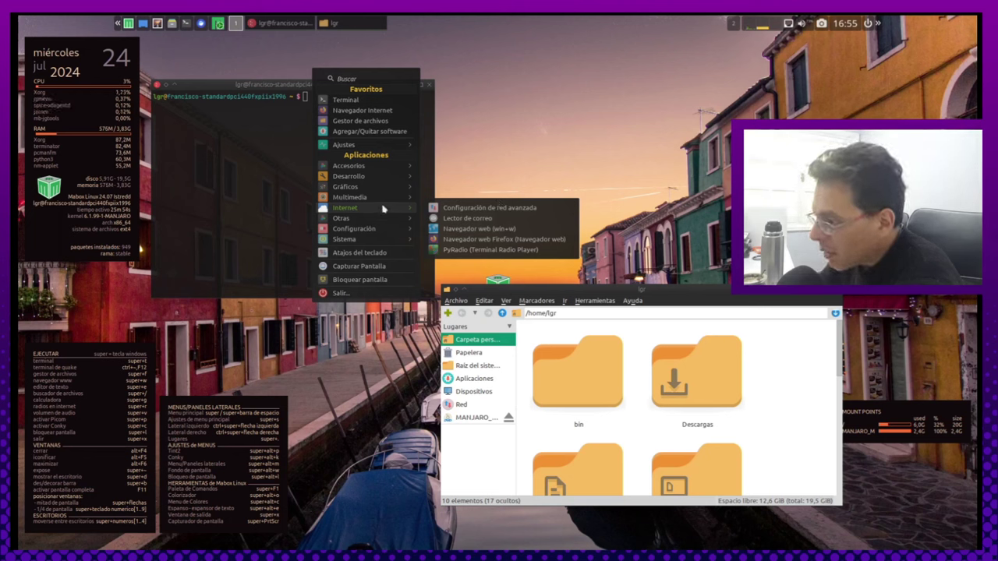
{"action": "left_click", "coordinate": [462, 220]}
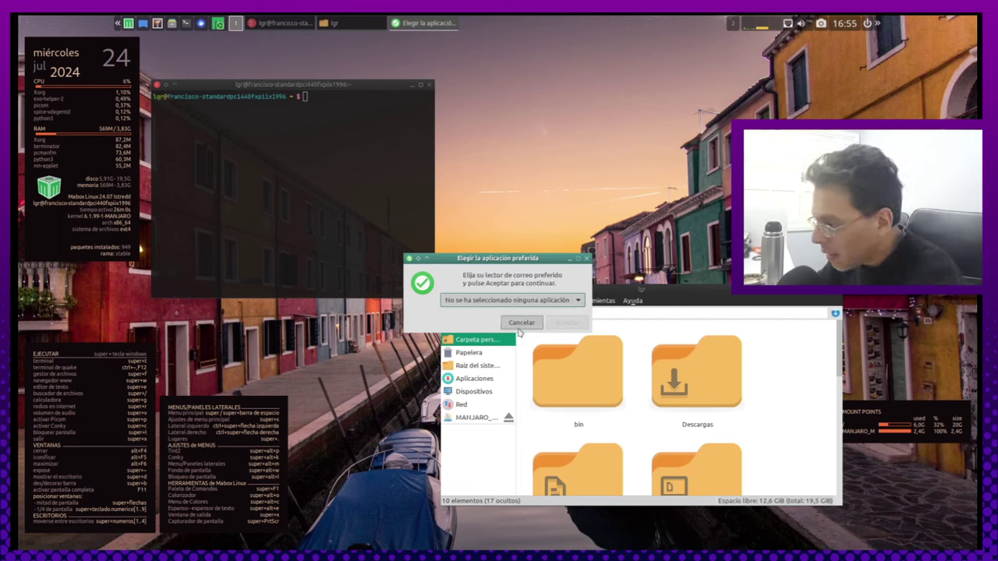
{"action": "left_click", "coordinate": [522, 321]}
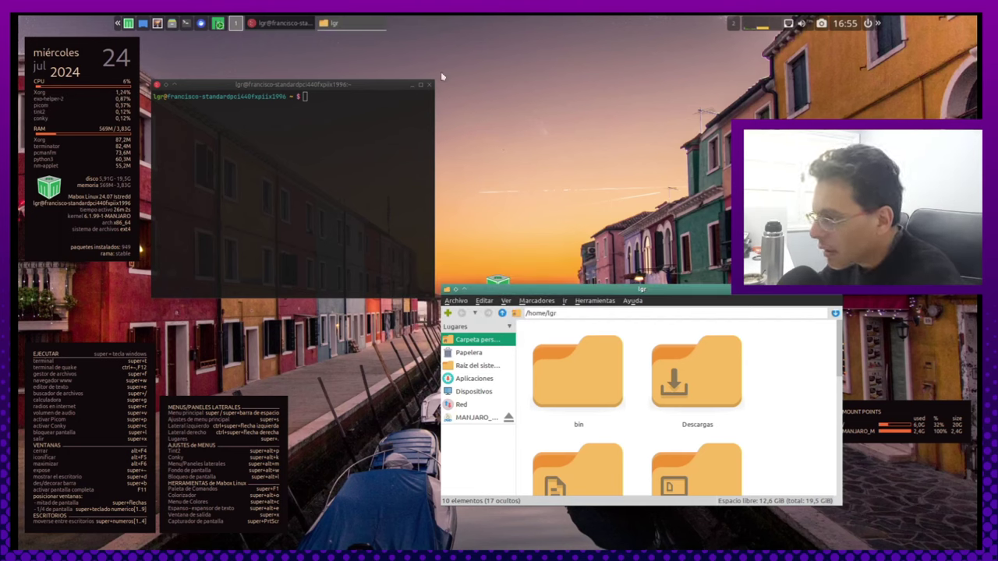
Open Centro de Control Mabox Linux from the system applications and look over the other system entries
{"action": "right_click", "coordinate": [323, 68]}
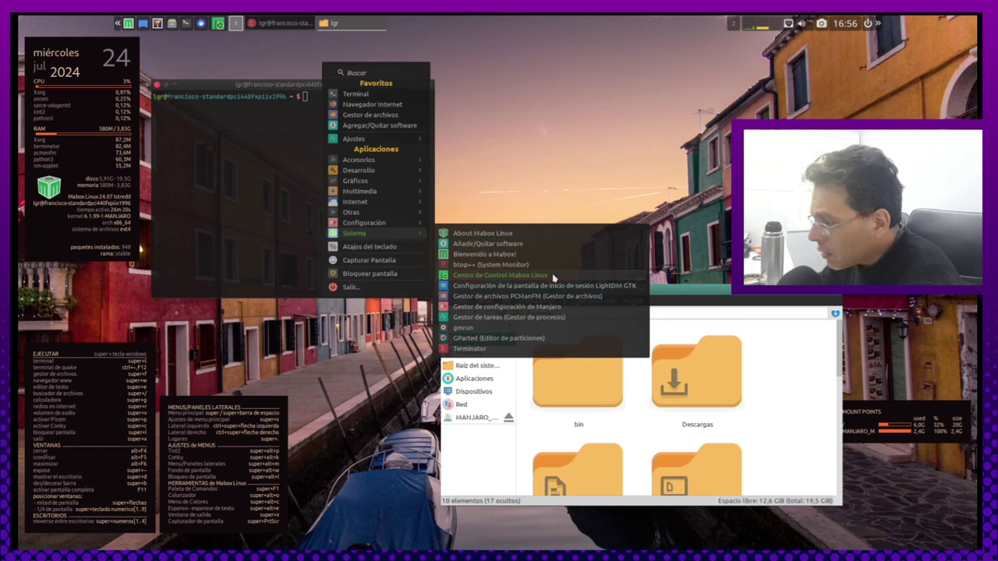
{"action": "left_click", "coordinate": [520, 276]}
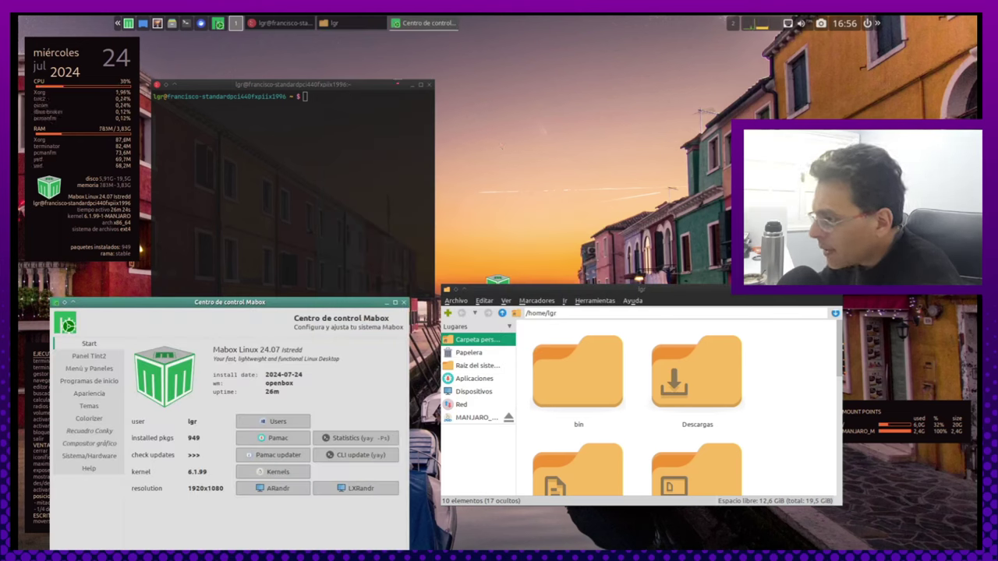
{"action": "right_click", "coordinate": [361, 68]}
{"action": "mouse_move", "coordinate": [425, 238]}
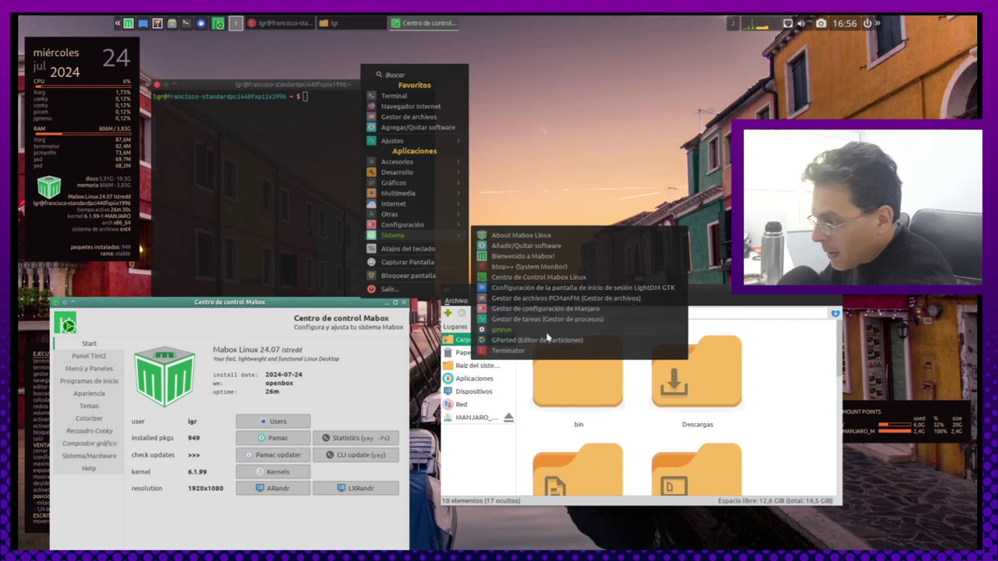
{"action": "left_click", "coordinate": [546, 168]}
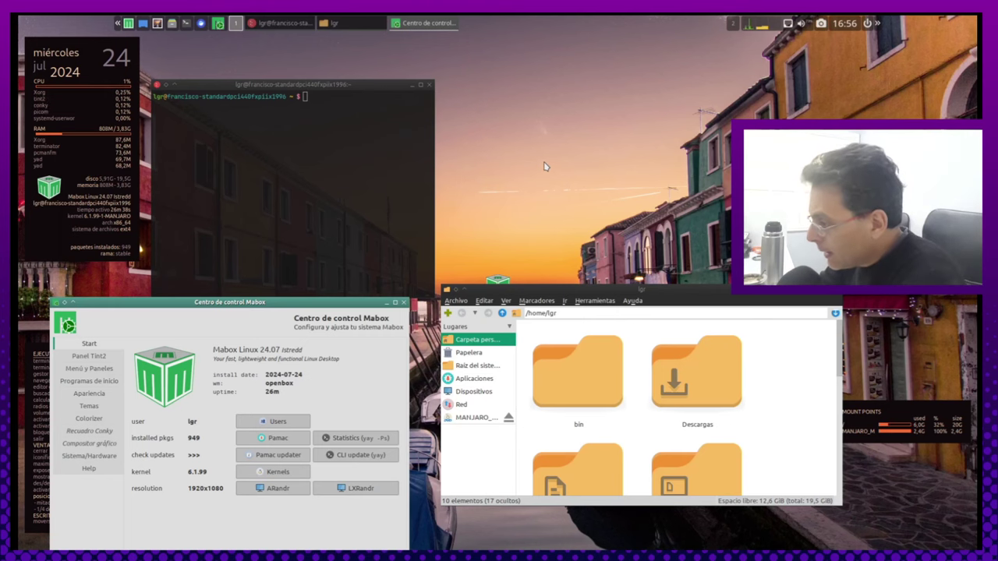
Move the Control Center window out to the right side and tile the file manager in the upper-left quarter of the desktop
{"action": "left_click_drag", "start_coordinate": [335, 302], "coordinate": [791, 92]}
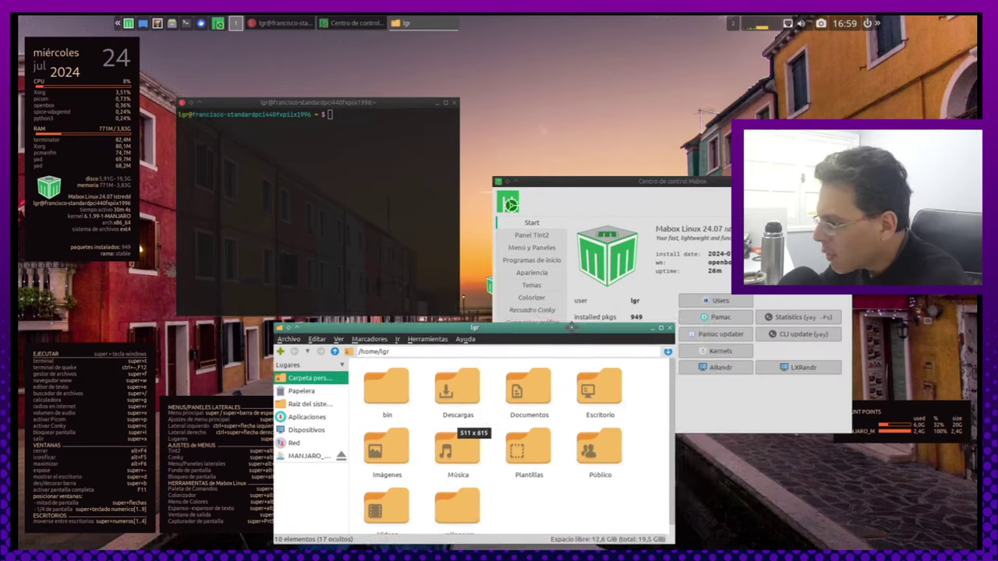
{"action": "left_click_drag", "start_coordinate": [570, 345], "coordinate": [615, 305]}
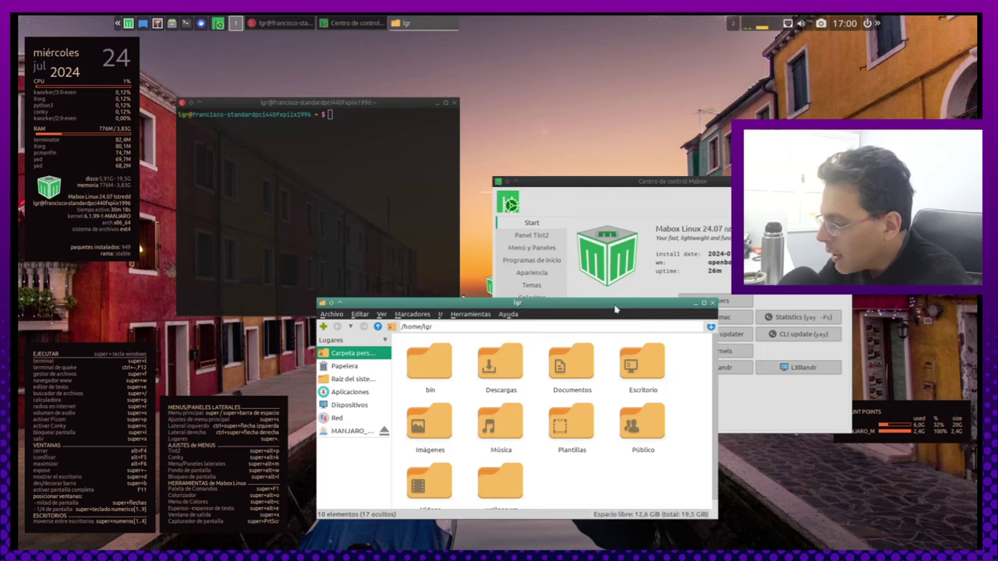
{"action": "key", "text": "super+KP_1"}
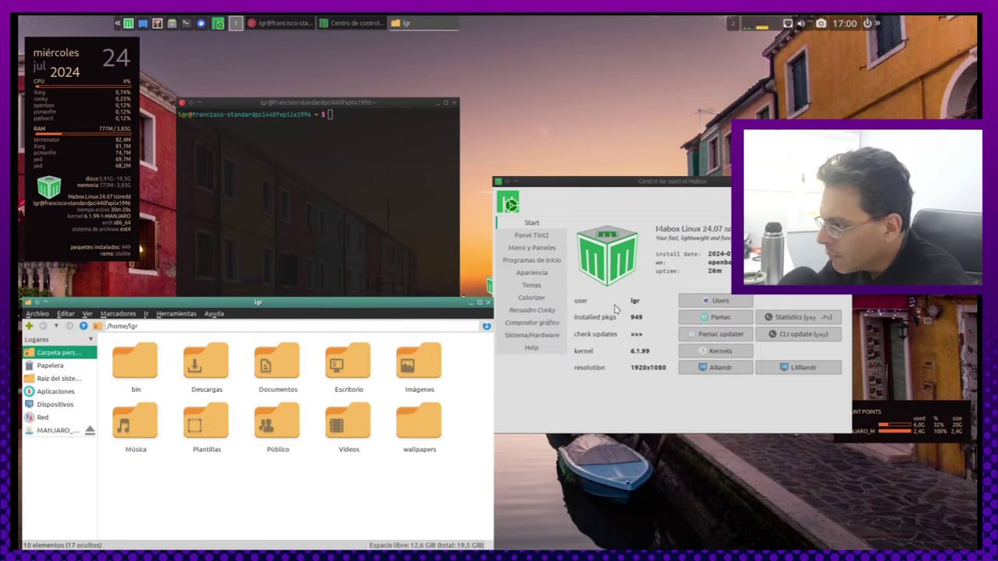
{"action": "key", "text": "super+KP_7"}
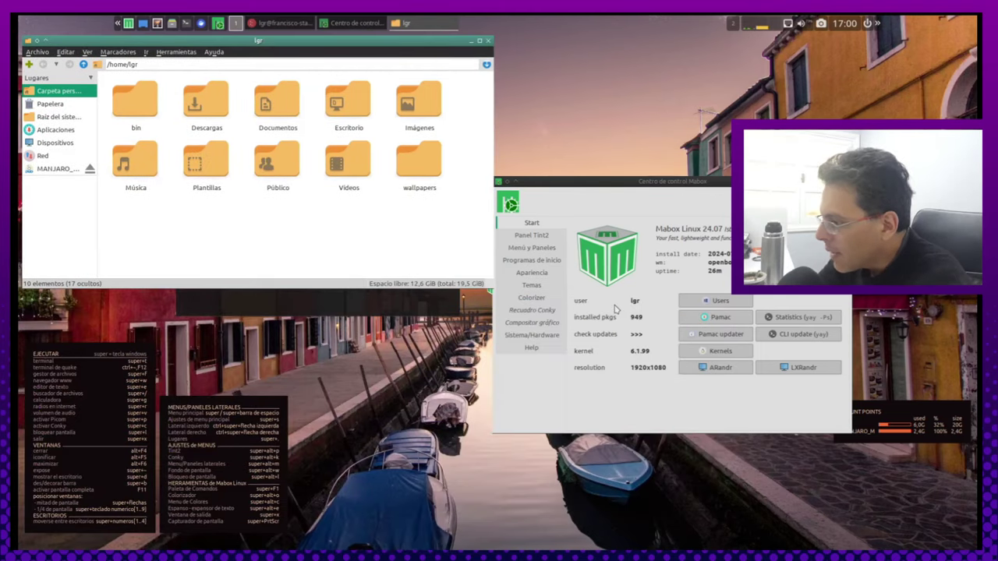
Tile the terminal in the upper-right quarter of the desktop and the Mabox Control Center in the lower-left quarter
{"action": "key", "text": "alt+Tab"}
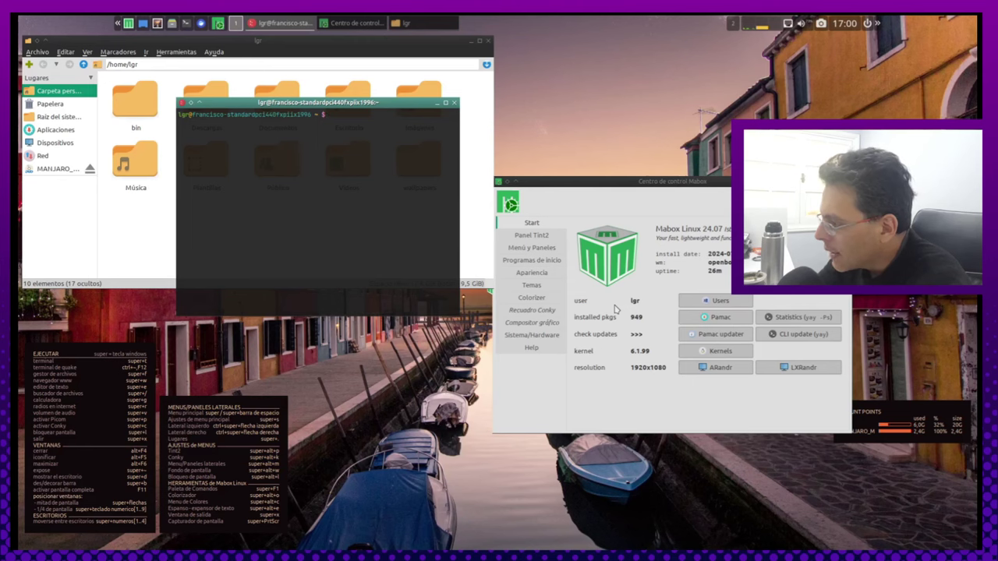
{"action": "key", "text": "super+KP_9"}
{"action": "key", "text": "alt+Tab"}
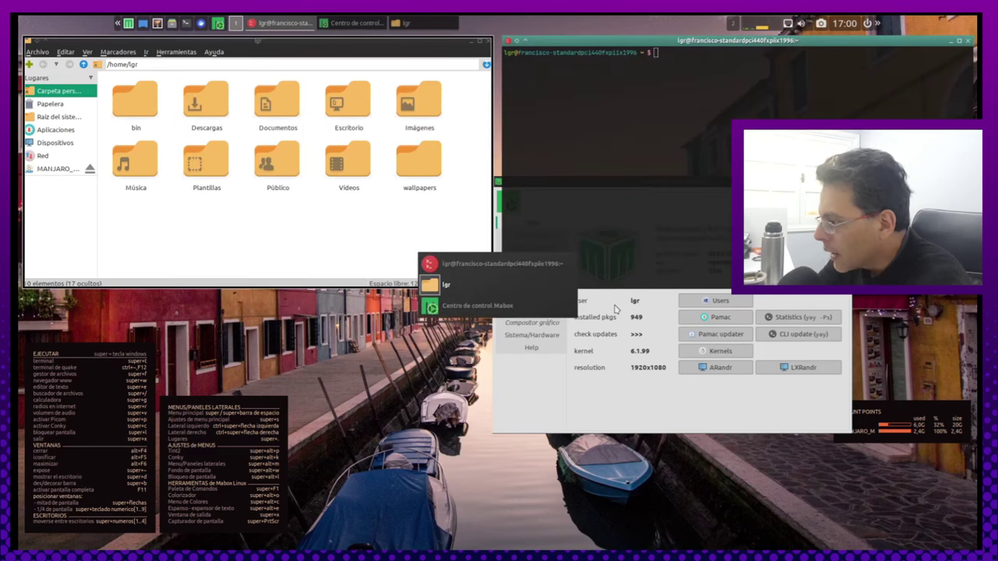
{"action": "key", "text": "super+KP_1"}
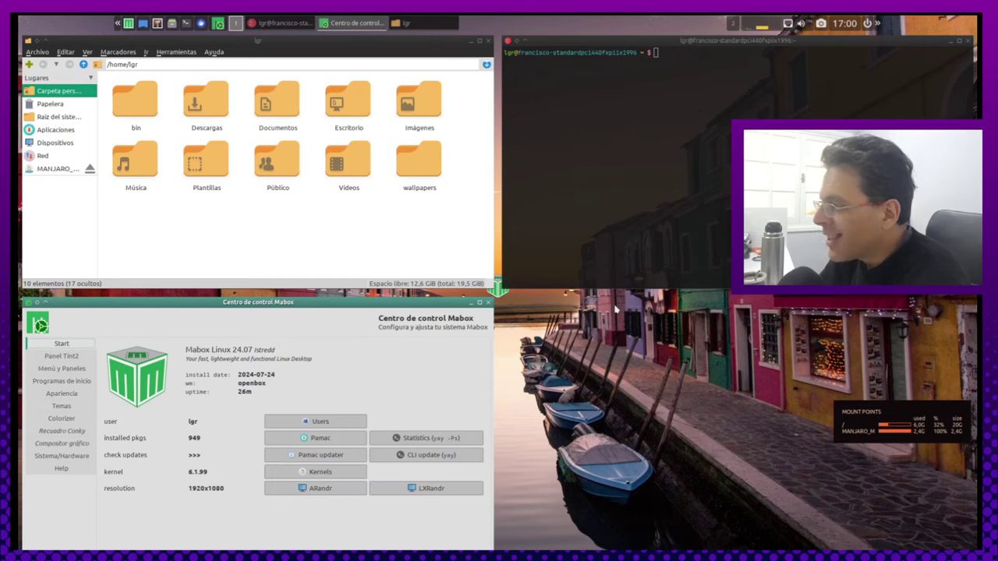
Switch back and forth between desktops 1 and 2, returning to desktop 1
{"action": "key", "text": "super+2"}
{"action": "key", "text": "super+1"}
{"action": "key", "text": "super+2"}
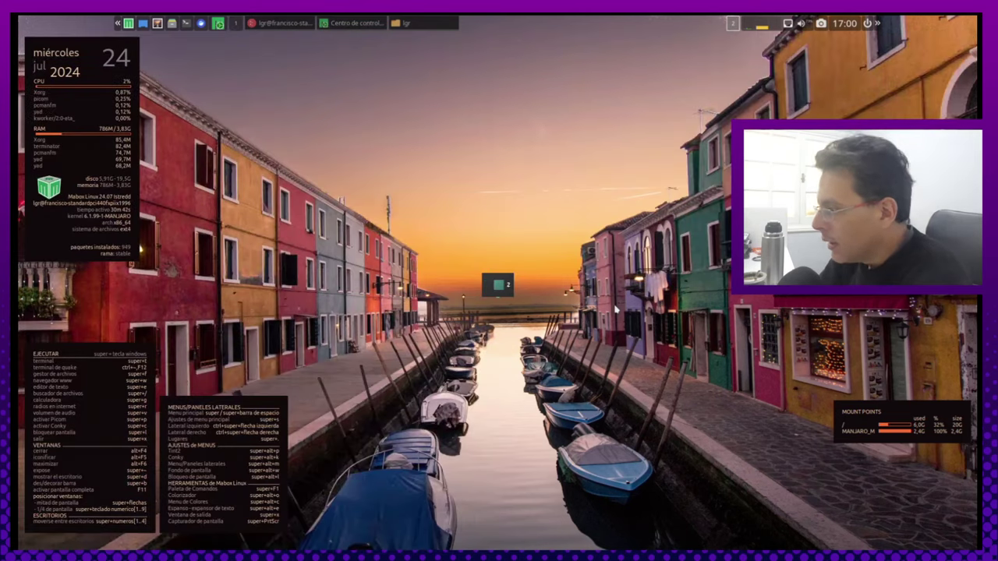
{"action": "key", "text": "super+1"}
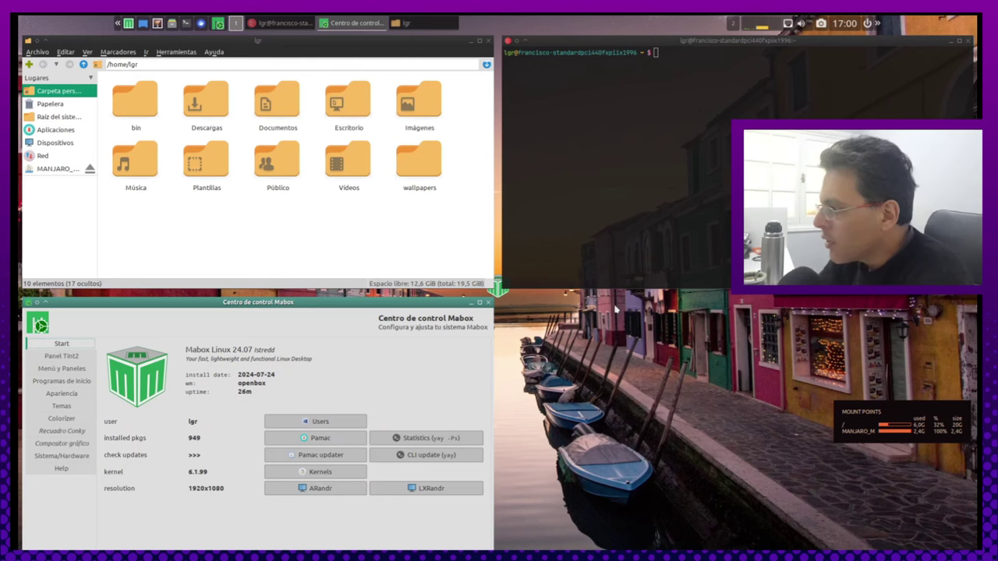
Close the file manager and terminal windows, leaving only the Control Center open
{"action": "right_click", "coordinate": [615, 309]}
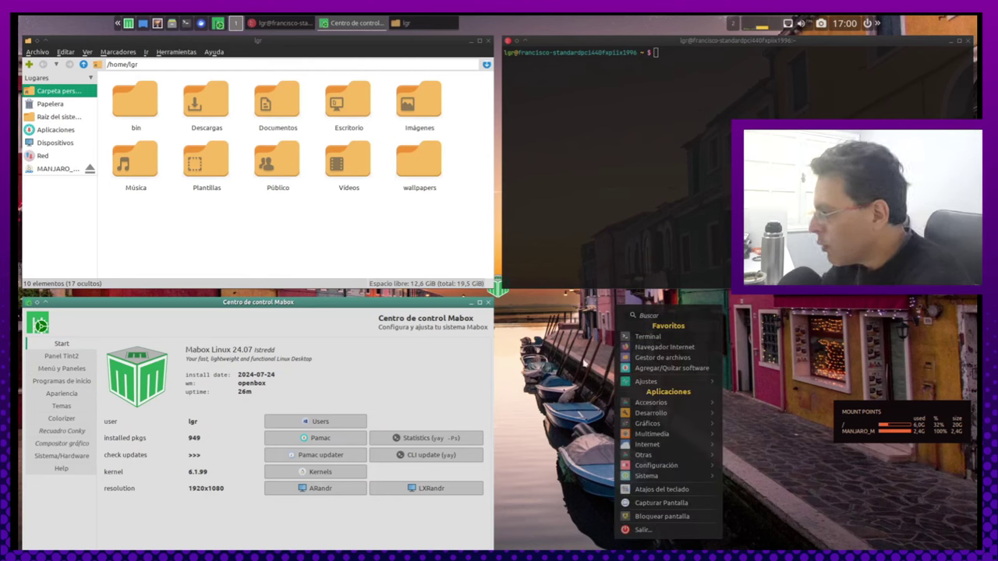
{"action": "left_click", "coordinate": [315, 184]}
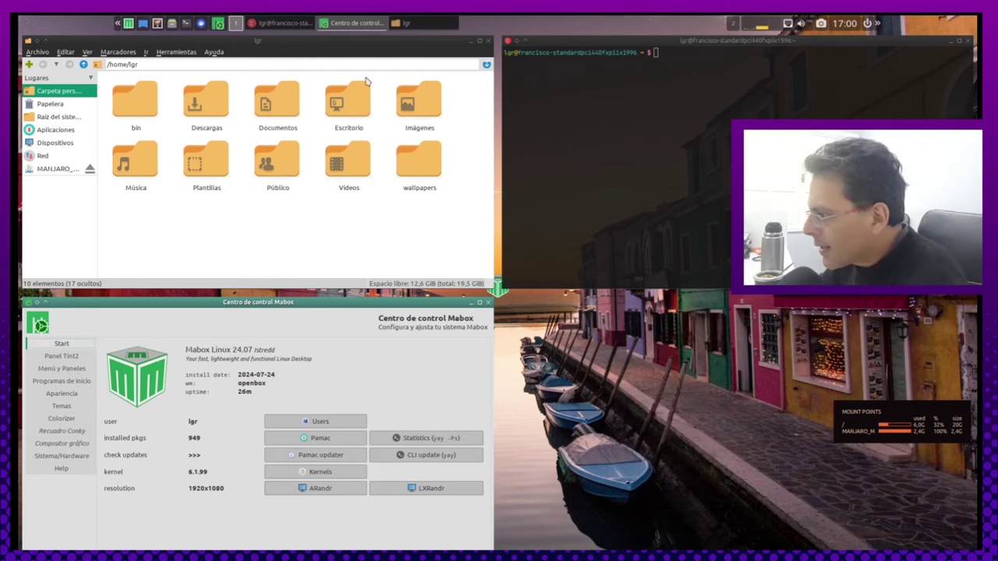
{"action": "left_click", "coordinate": [488, 40]}
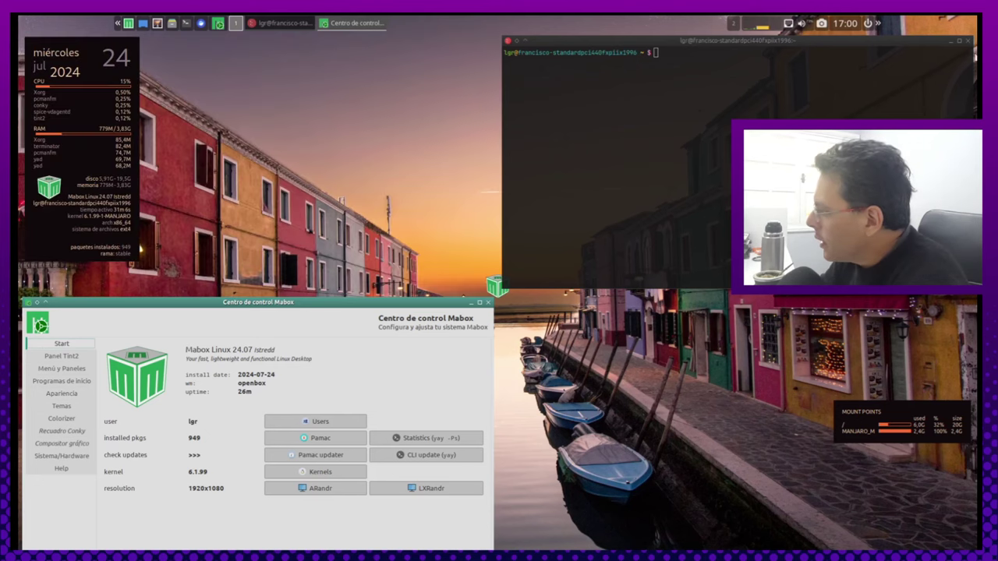
{"action": "left_click", "coordinate": [969, 41]}
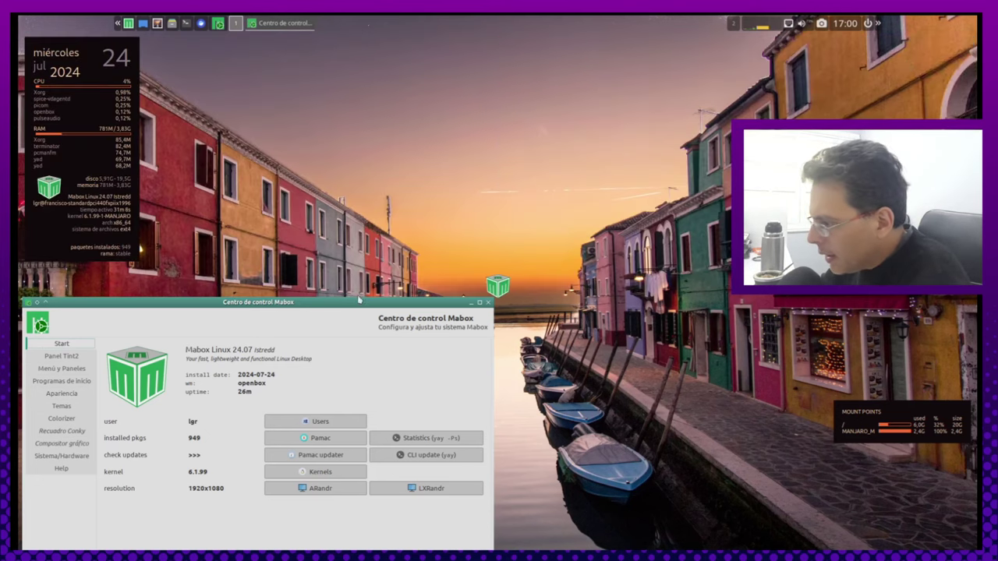
Center the Mabox Control Center window on the desktop and maximize it
{"action": "key", "text": "super+KP_5"}
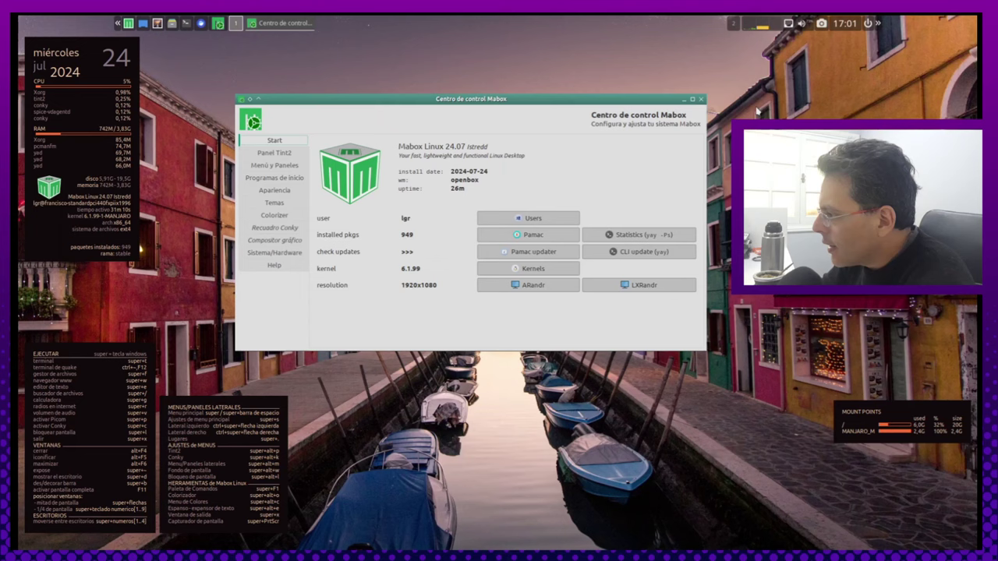
{"action": "left_click", "coordinate": [693, 99]}
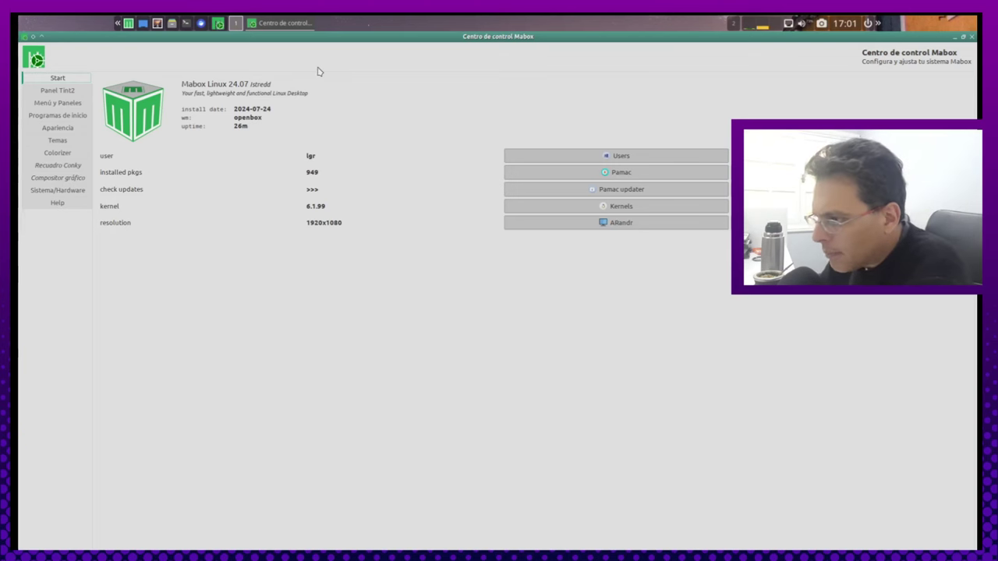
Review the Control Center's settings for the Tint2 panel, menus and side panels, and startup programs
{"action": "left_click", "coordinate": [66, 91]}
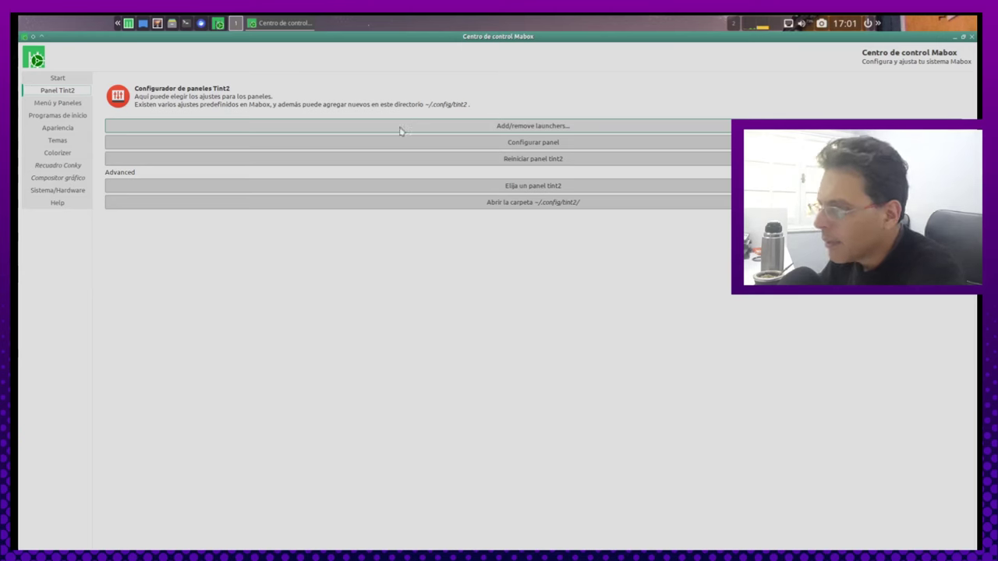
{"action": "left_click", "coordinate": [57, 103]}
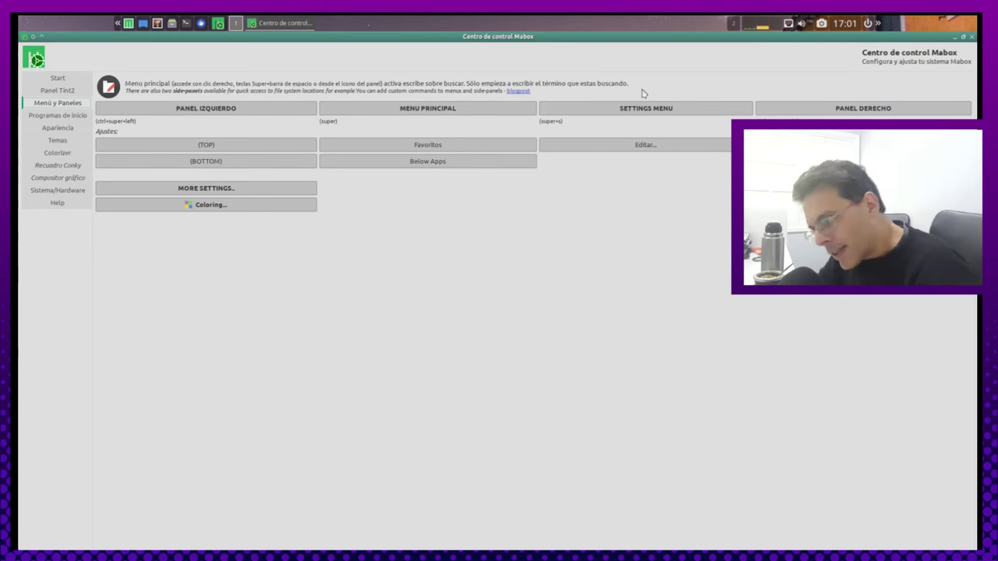
{"action": "mouse_move", "coordinate": [655, 19]}
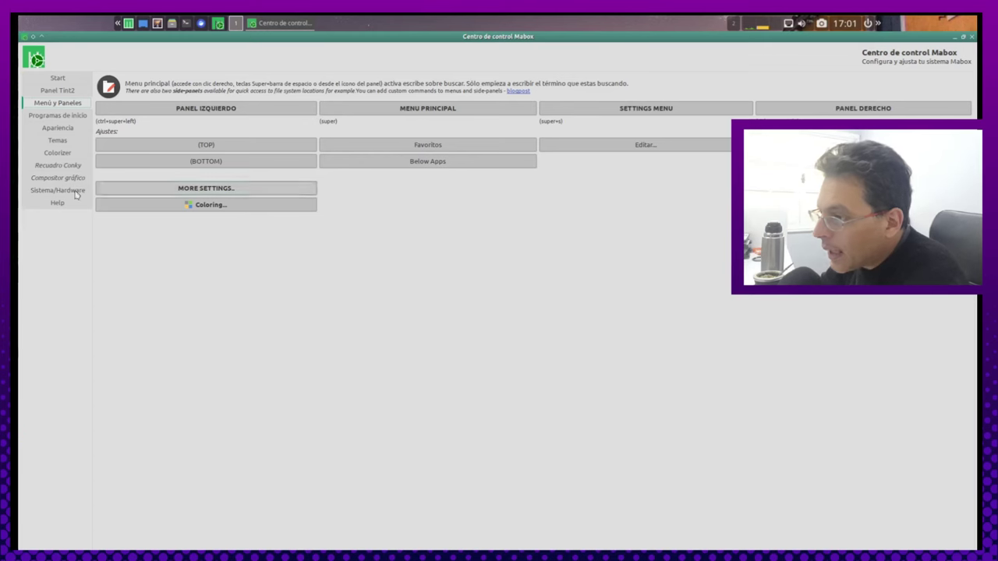
{"action": "left_click", "coordinate": [53, 116]}
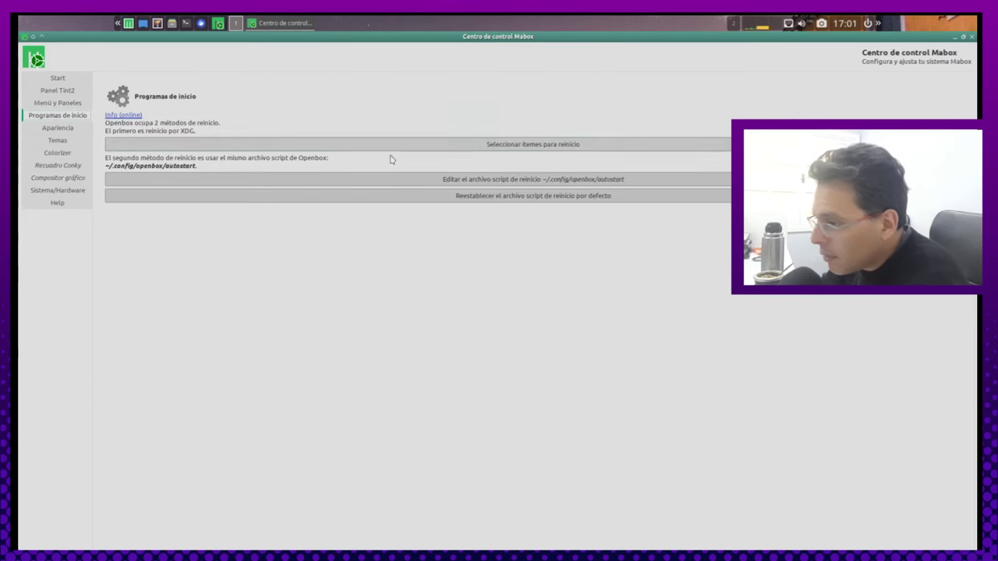
Open Personalizar apariencia y comportamiento from the Apariencia settings and move its window toward the middle of the desktop
{"action": "left_click", "coordinate": [65, 128]}
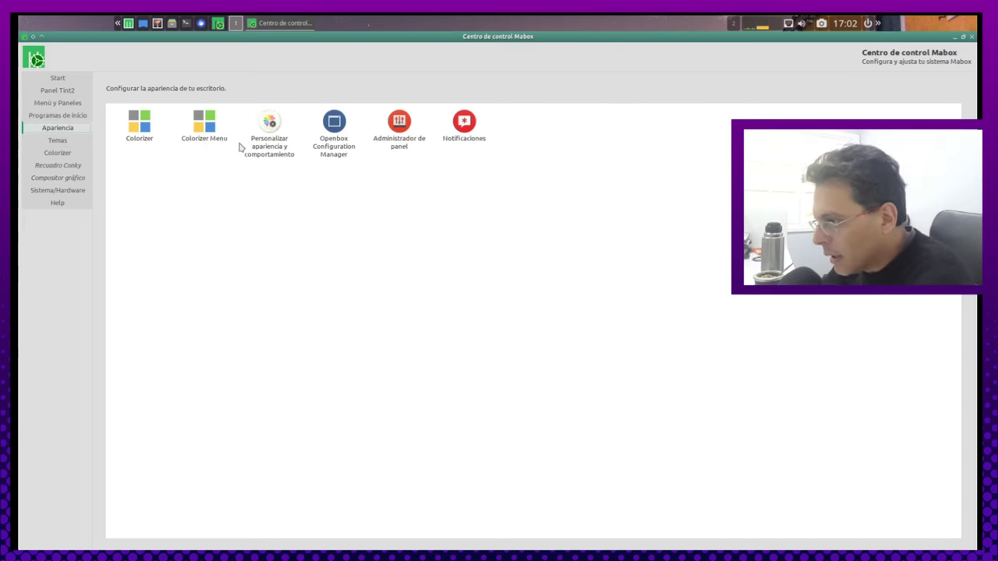
{"action": "left_click", "coordinate": [275, 158]}
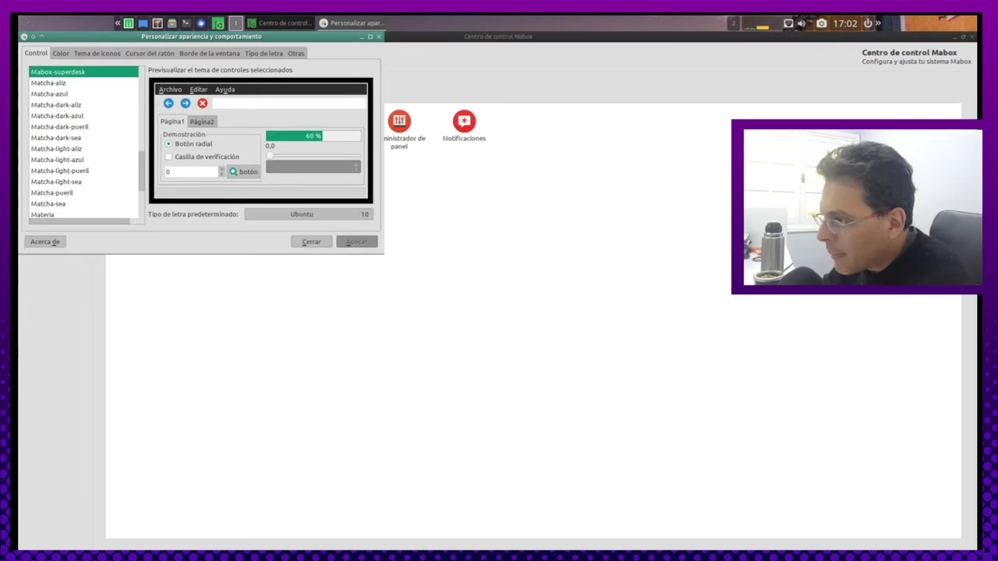
{"action": "left_click_drag", "start_coordinate": [318, 54], "coordinate": [611, 180]}
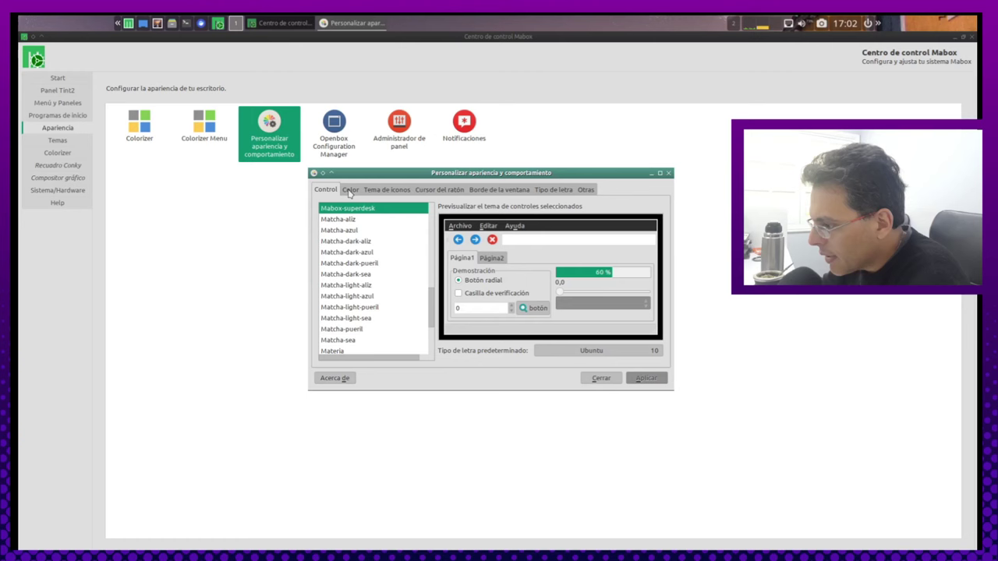
Browse the full list of available control themes and the list of icon themes
{"action": "scroll", "coordinate": [379, 258], "scroll_direction": "up", "scroll_amount": 15}
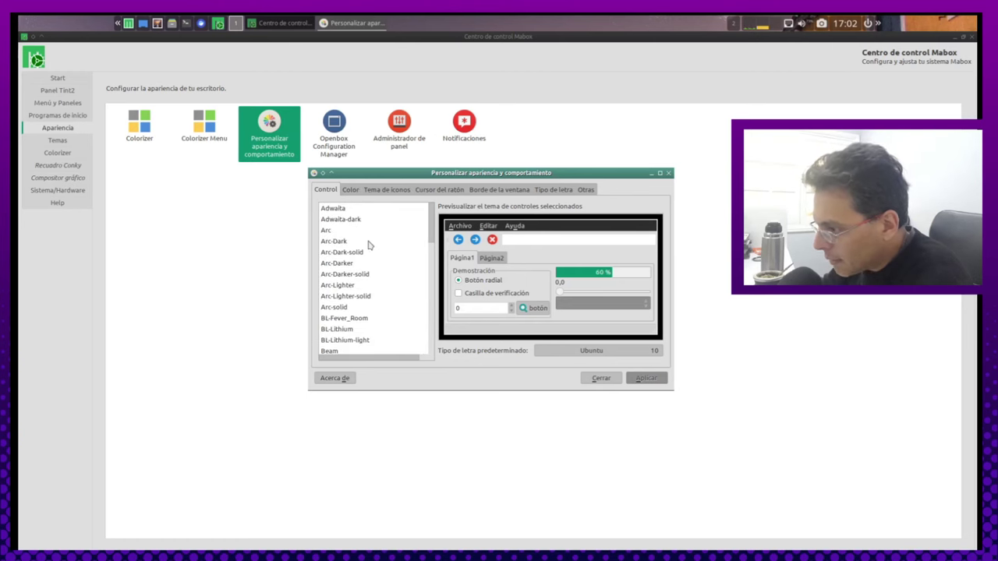
{"action": "scroll", "coordinate": [390, 249], "scroll_direction": "down", "scroll_amount": 12}
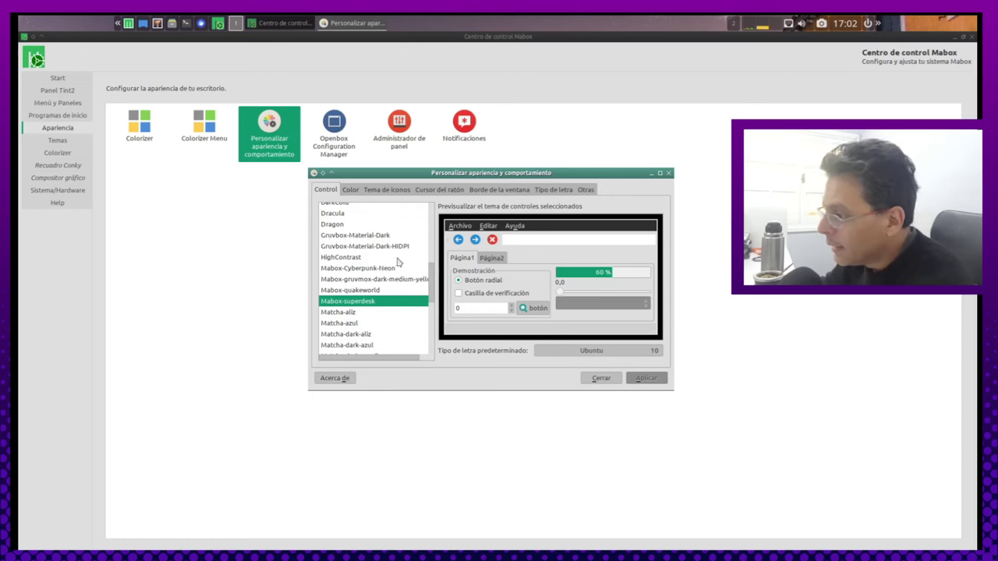
{"action": "scroll", "coordinate": [378, 296], "scroll_direction": "down", "scroll_amount": 5}
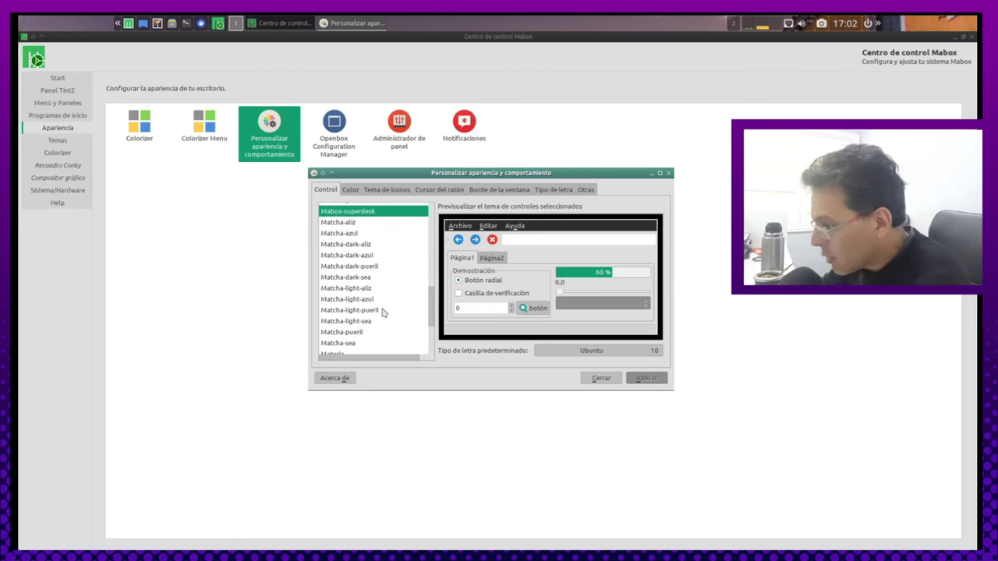
{"action": "scroll", "coordinate": [382, 308], "scroll_direction": "down", "scroll_amount": 2}
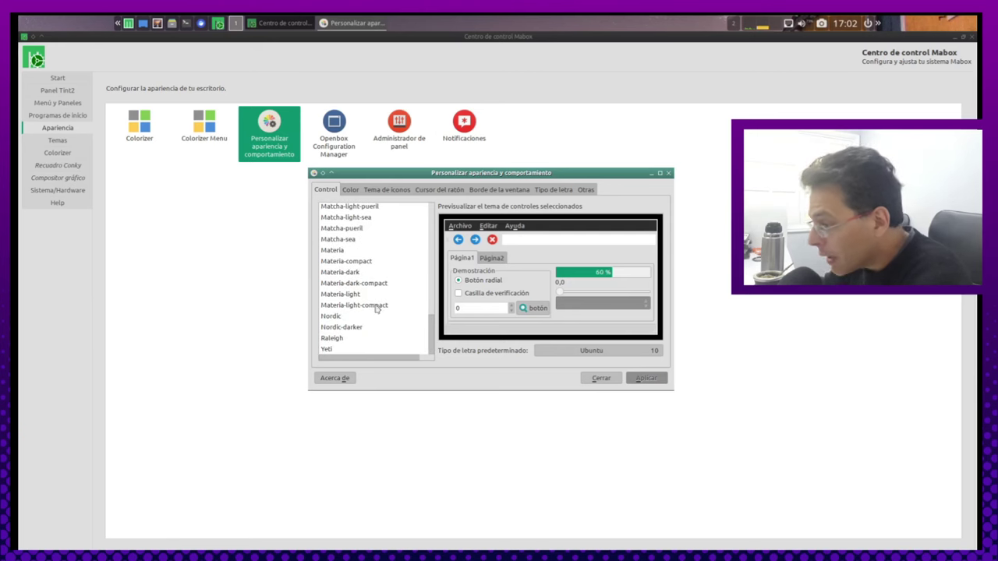
{"action": "left_click", "coordinate": [377, 192]}
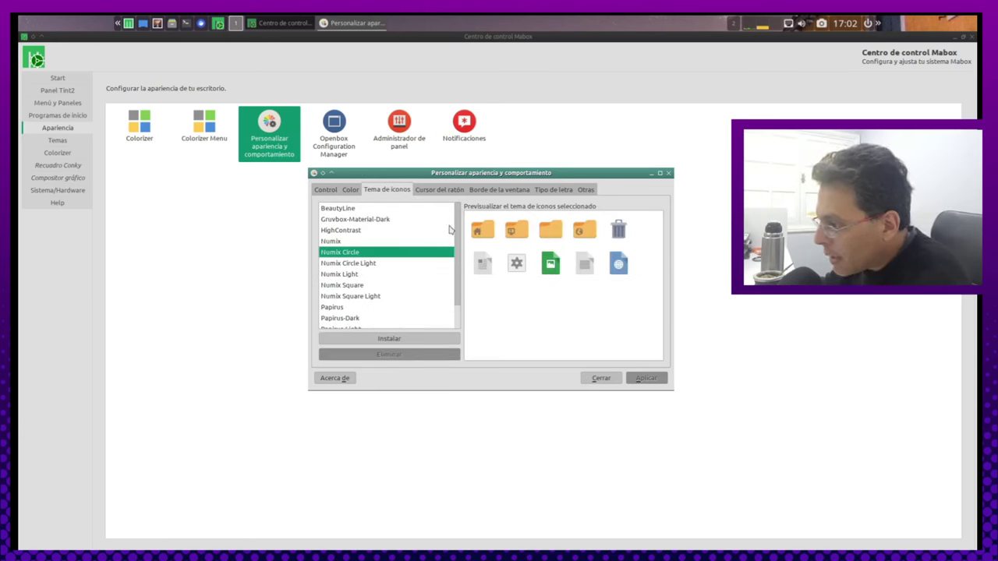
{"action": "scroll", "coordinate": [386, 246], "scroll_direction": "down", "scroll_amount": 2}
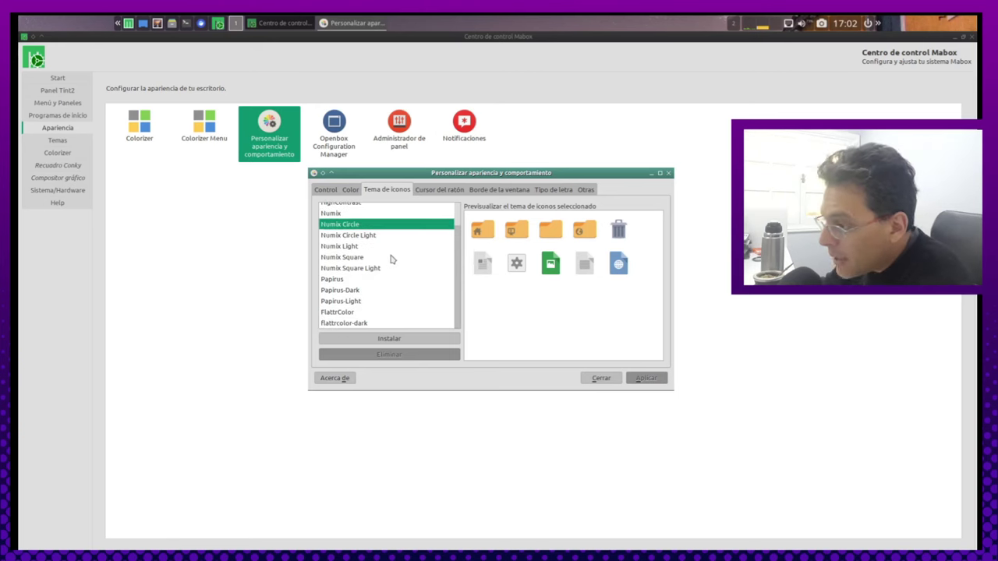
Close the appearance customizer, then look through the window themes in Openbox Configuration Manager and close it
{"action": "left_click", "coordinate": [601, 378]}
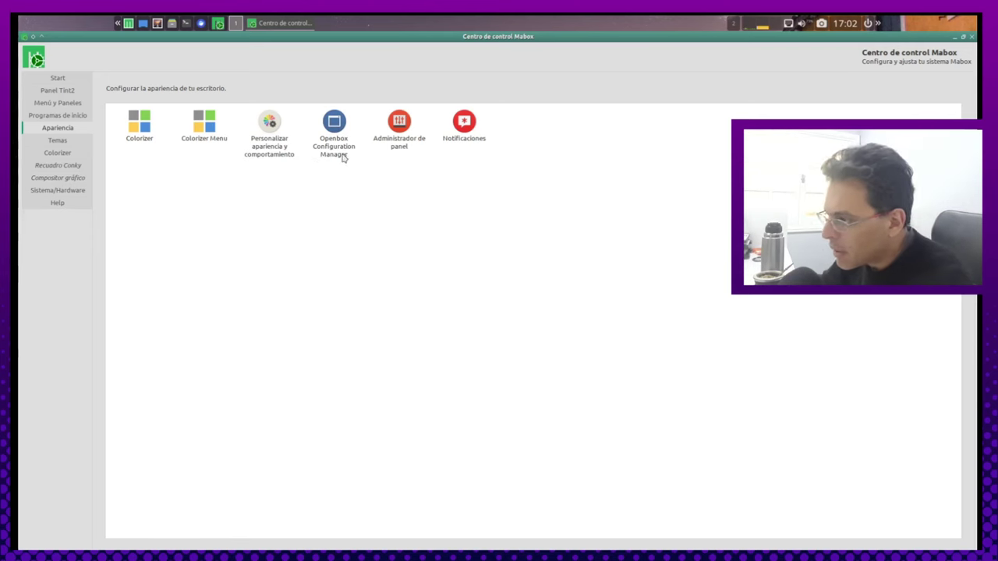
{"action": "left_click", "coordinate": [337, 149]}
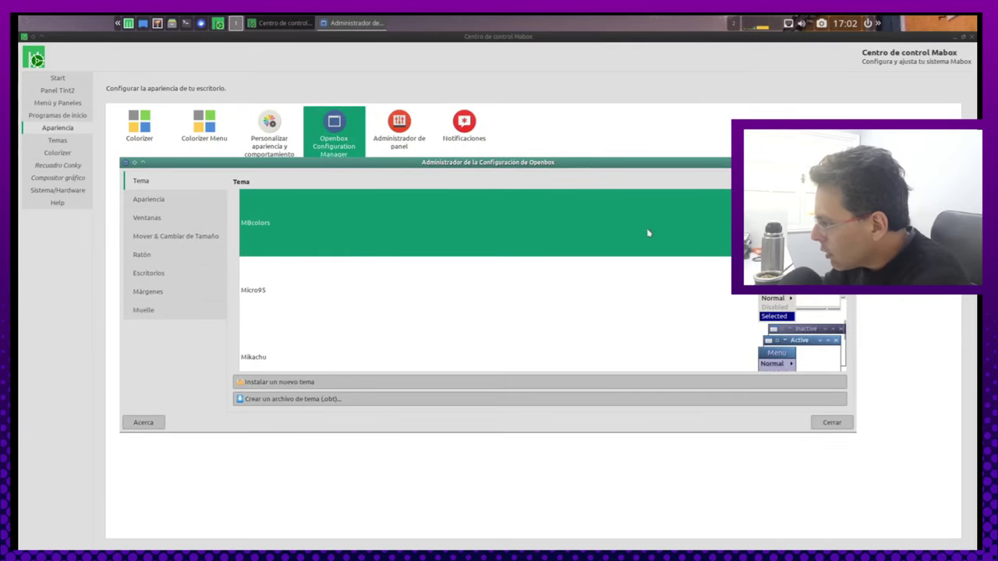
{"action": "scroll", "coordinate": [617, 232], "scroll_direction": "up", "scroll_amount": 5}
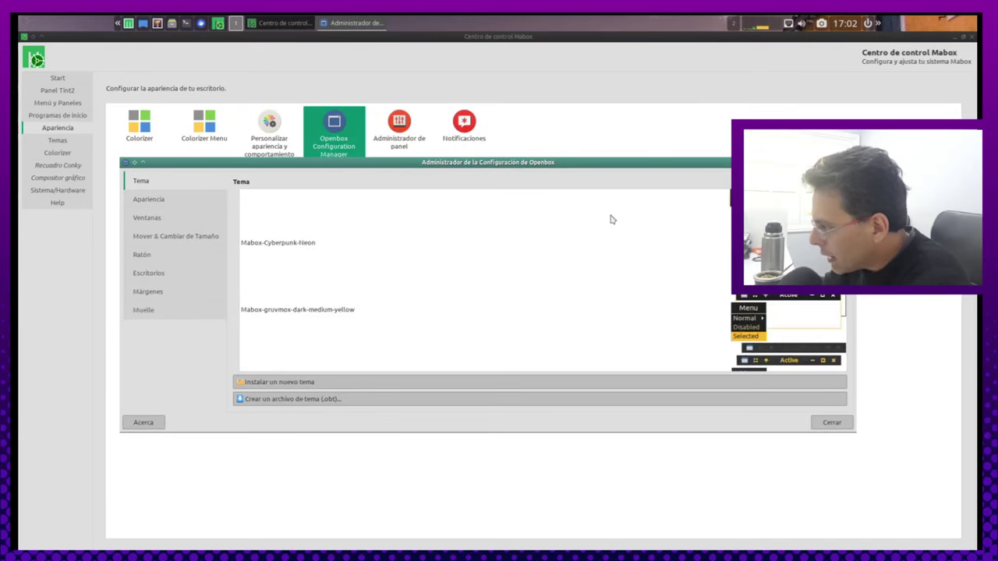
{"action": "scroll", "coordinate": [611, 220], "scroll_direction": "up", "scroll_amount": 10}
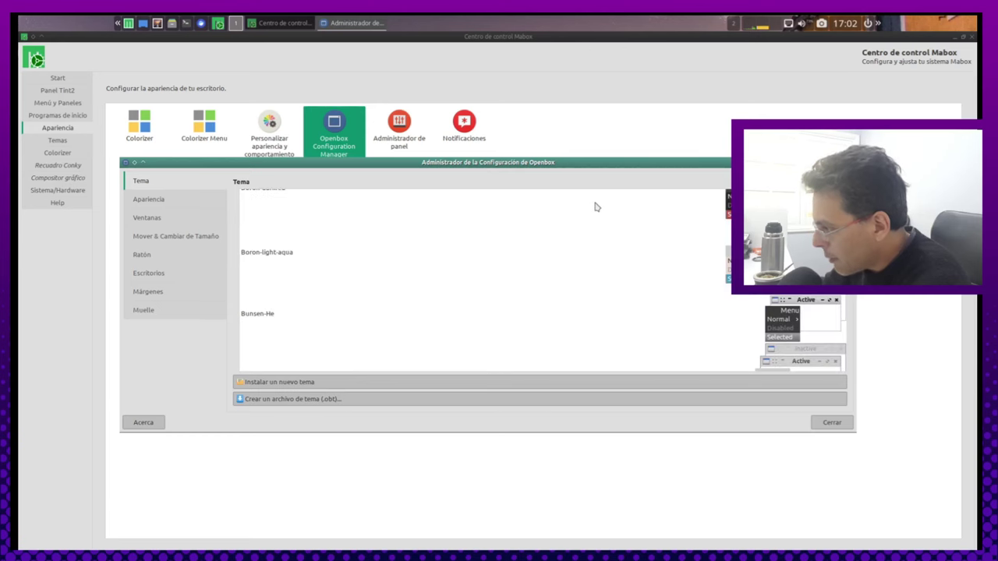
{"action": "scroll", "coordinate": [596, 199], "scroll_direction": "up", "scroll_amount": 3}
{"action": "scroll", "coordinate": [593, 192], "scroll_direction": "down", "scroll_amount": 15}
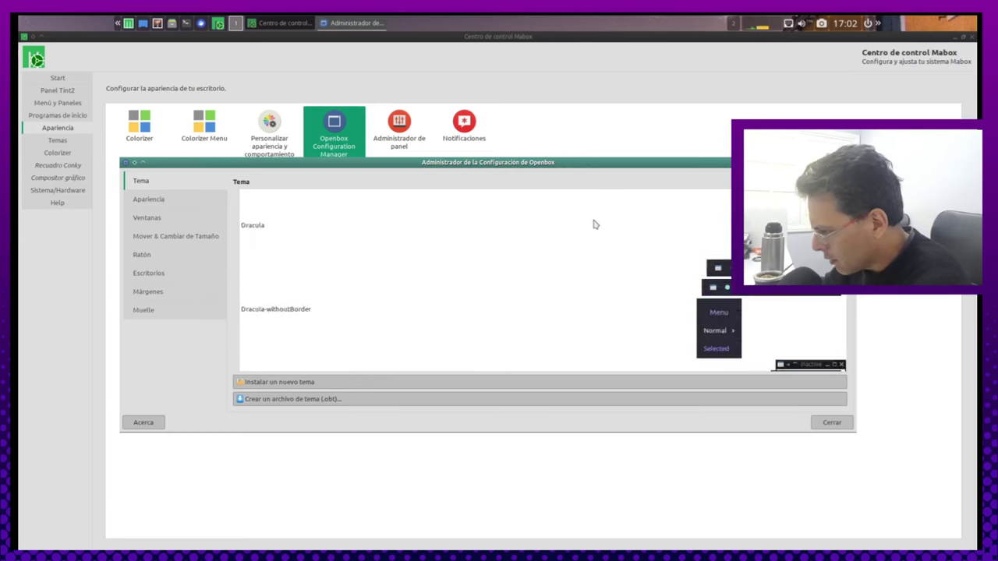
{"action": "scroll", "coordinate": [596, 237], "scroll_direction": "down", "scroll_amount": 15}
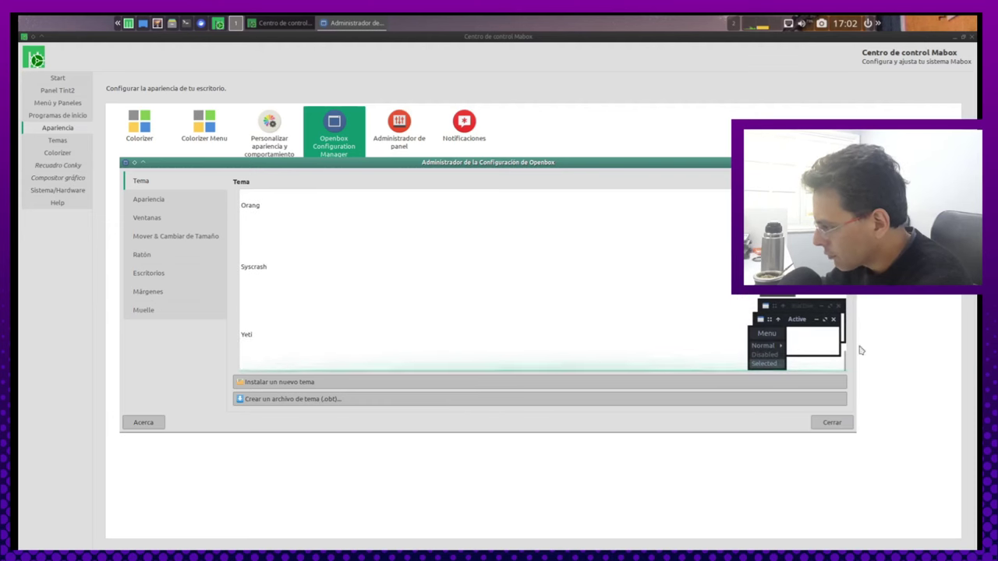
{"action": "left_click", "coordinate": [836, 427]}
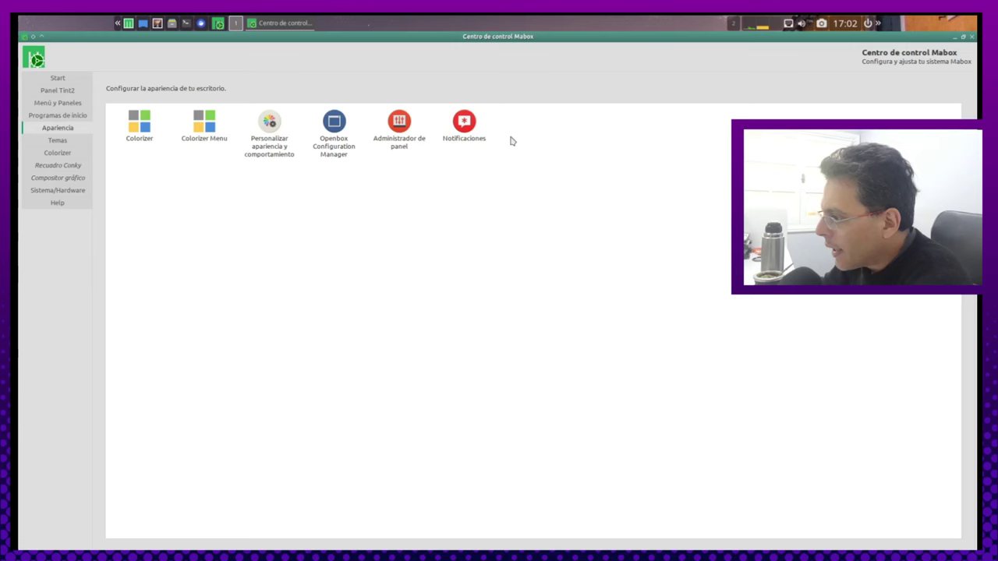
Review the general notification settings, including the options for what notifications display, and close the Notificaciones window
{"action": "left_click", "coordinate": [460, 131]}
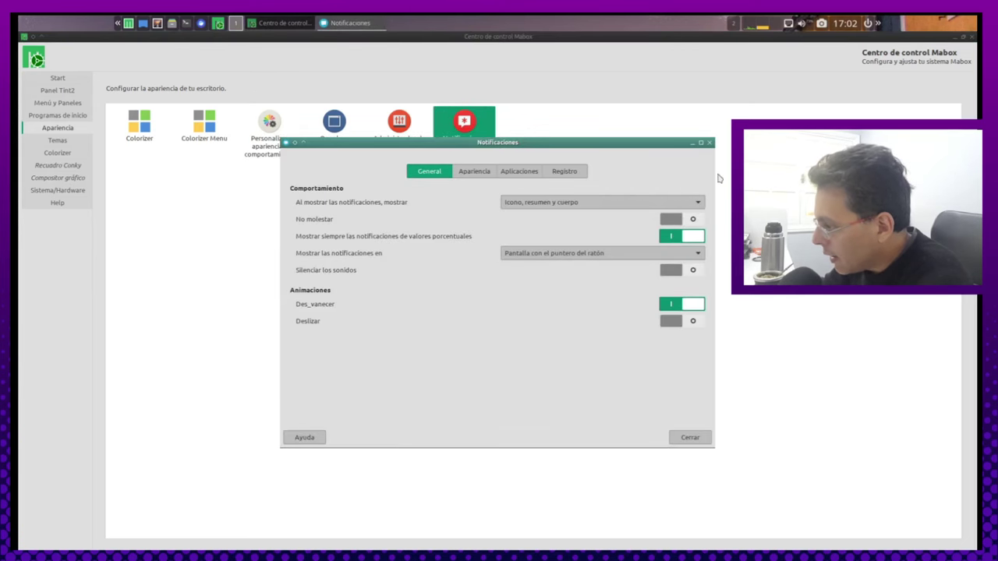
{"action": "left_click", "coordinate": [695, 203]}
{"action": "left_click", "coordinate": [698, 203]}
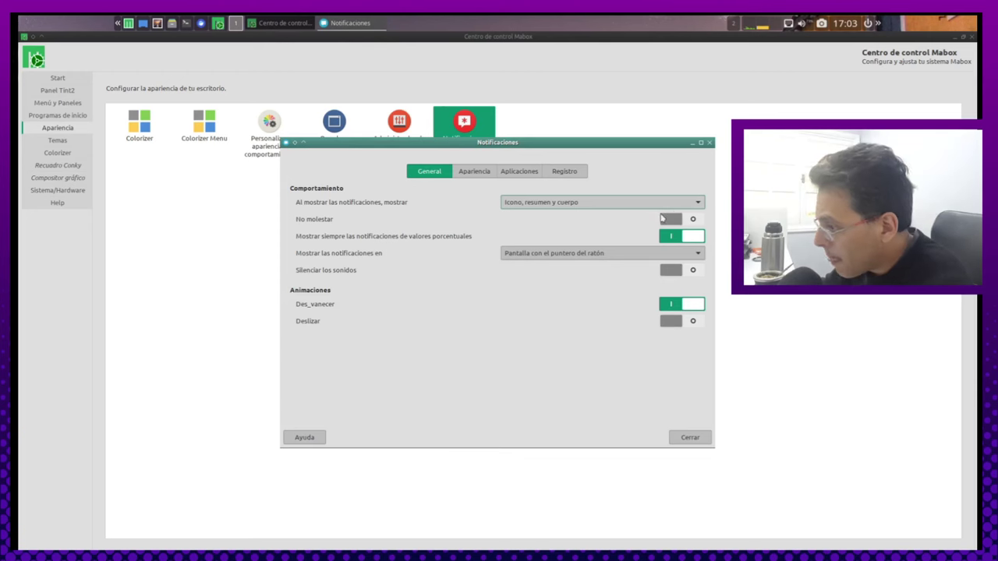
{"action": "left_click", "coordinate": [709, 143]}
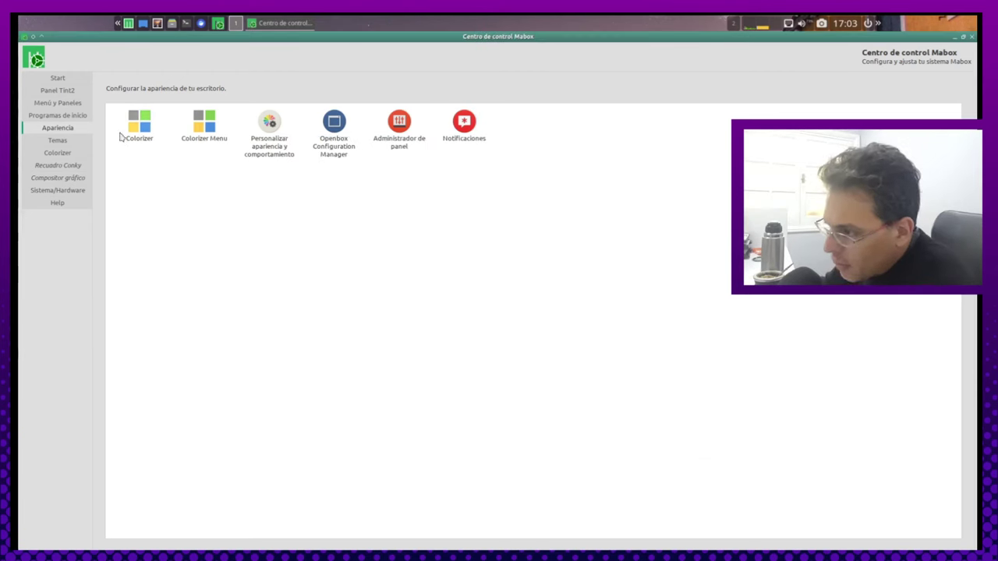
Open Gestor de Temas Mabox from the Temas settings, shift its window sideways and look over the saved themes
{"action": "left_click", "coordinate": [72, 144]}
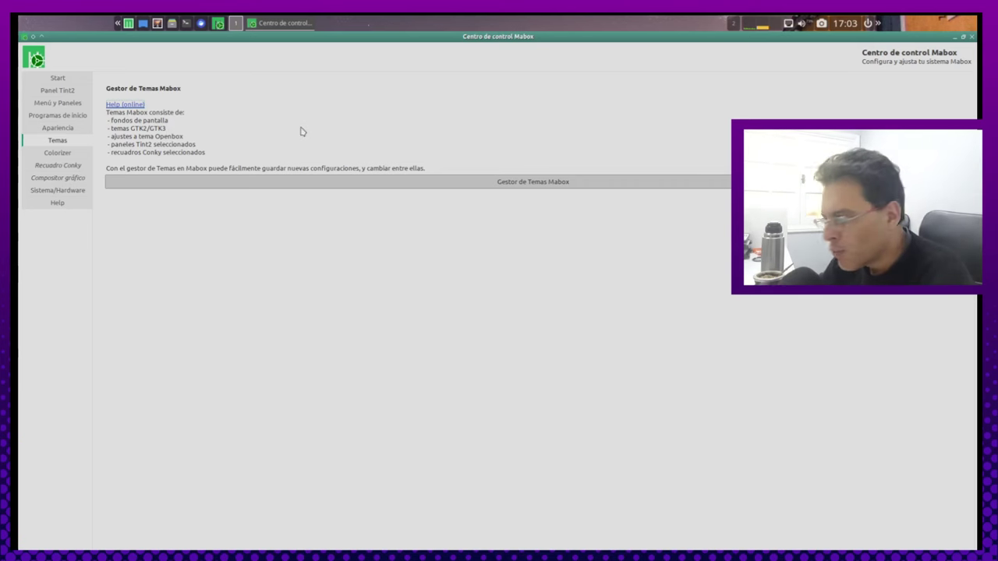
{"action": "left_click", "coordinate": [468, 182]}
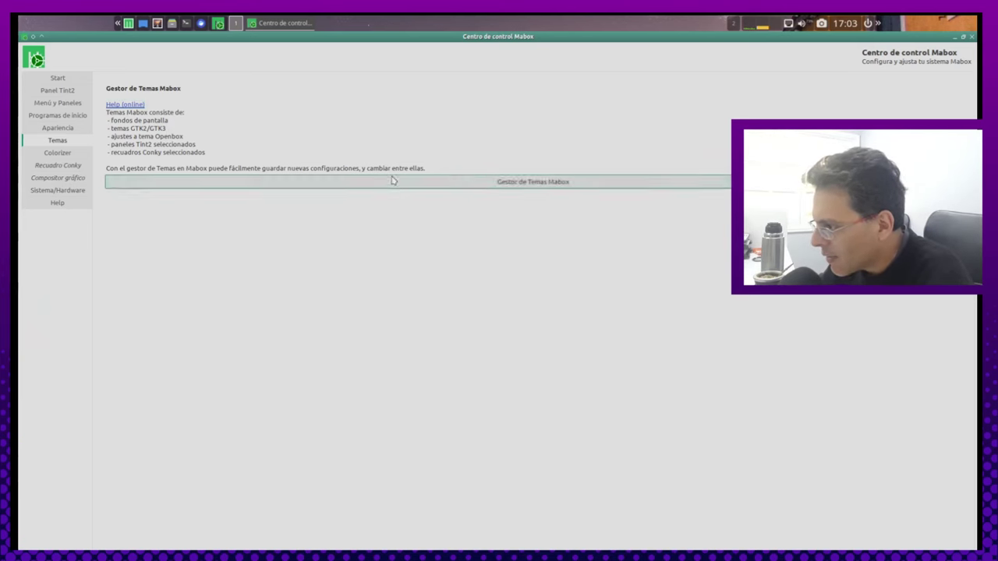
{"action": "left_click_drag", "start_coordinate": [600, 121], "coordinate": [675, 113]}
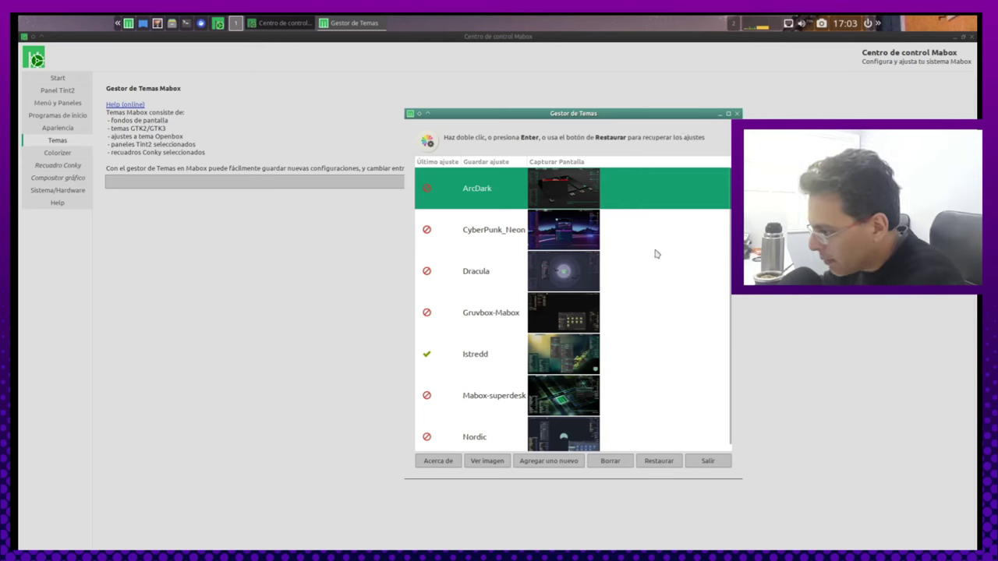
{"action": "scroll", "coordinate": [691, 216], "scroll_direction": "down", "scroll_amount": 1}
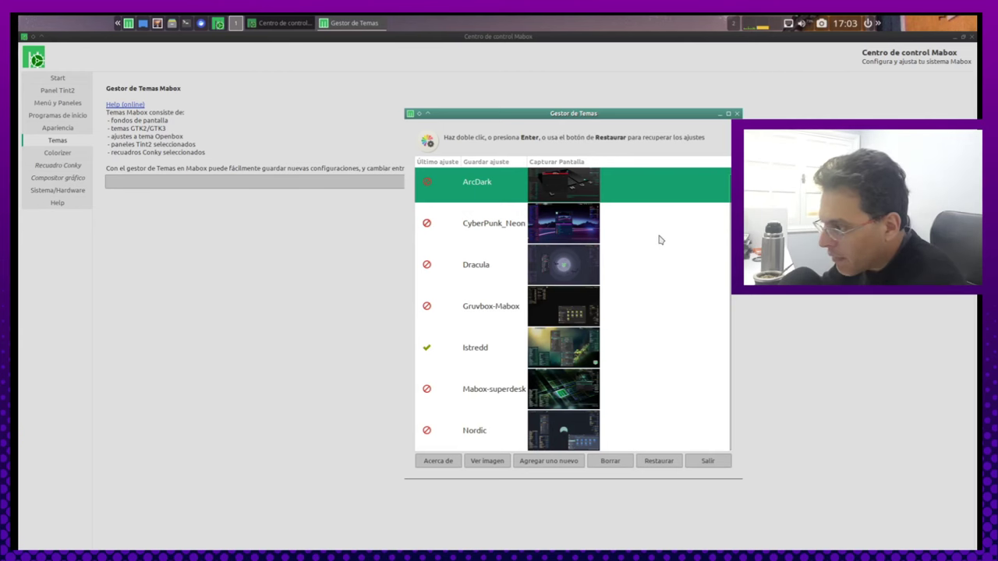
{"action": "scroll", "coordinate": [659, 238], "scroll_direction": "up", "scroll_amount": 1}
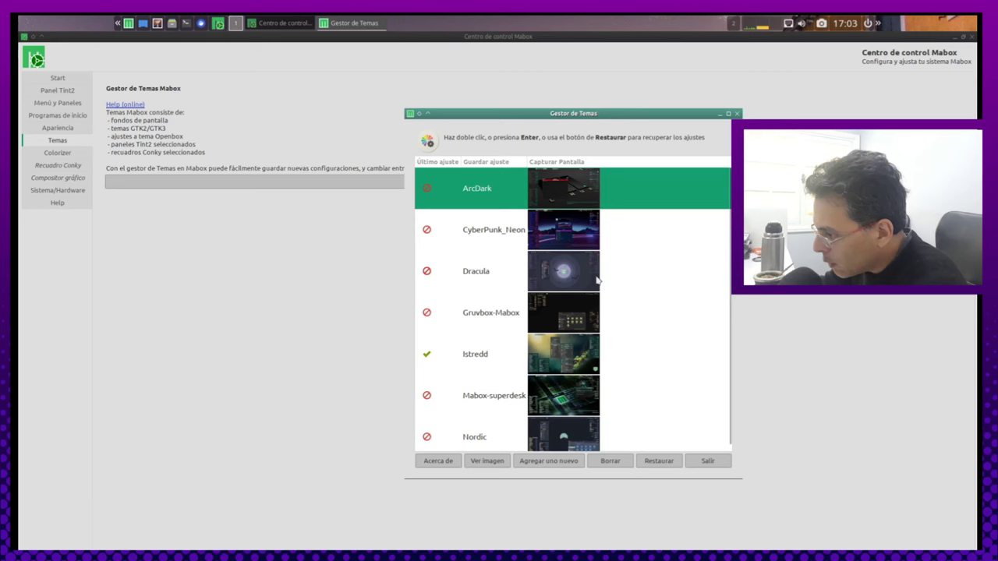
{"action": "scroll", "coordinate": [653, 286], "scroll_direction": "down", "scroll_amount": 1}
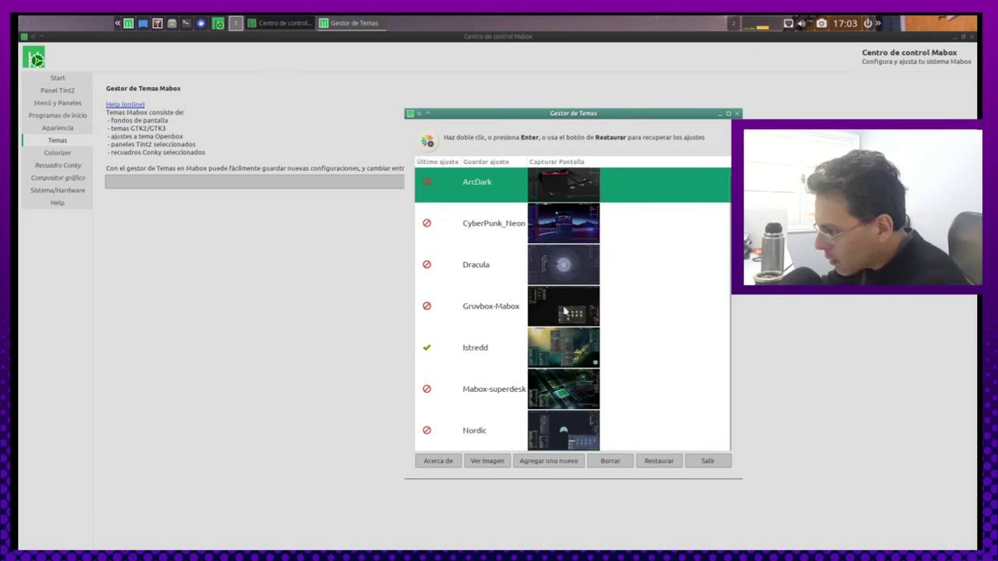
Compare the Gruvbox-Mabox and Nordic entries in the theme list and restore the Nordic theme
{"action": "left_click", "coordinate": [700, 306]}
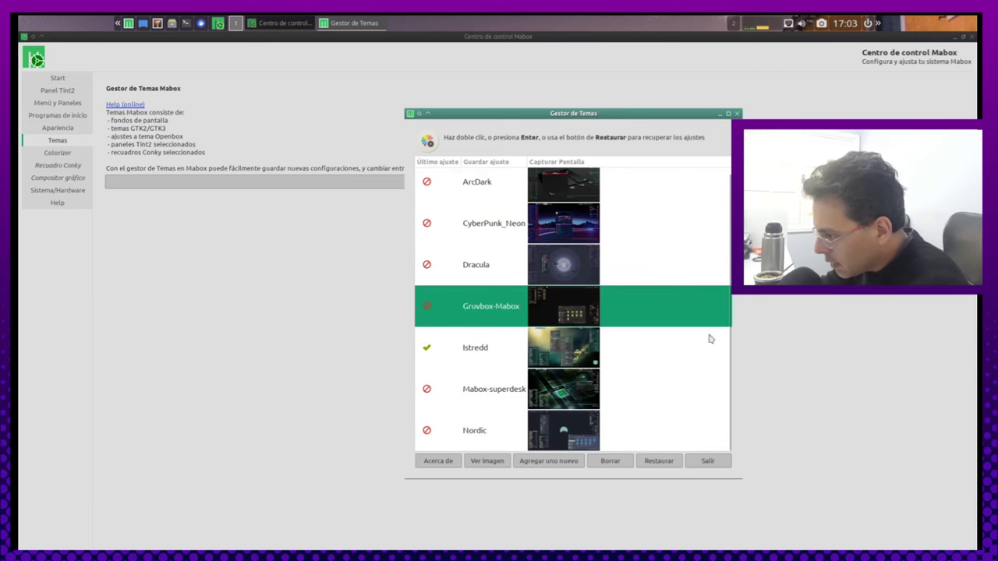
{"action": "left_click", "coordinate": [575, 434]}
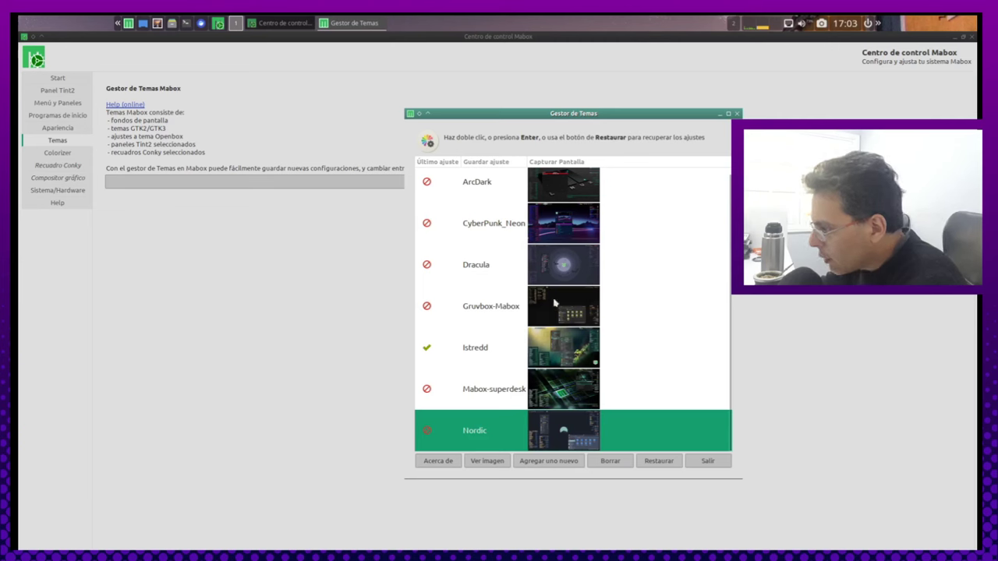
{"action": "left_click", "coordinate": [558, 322]}
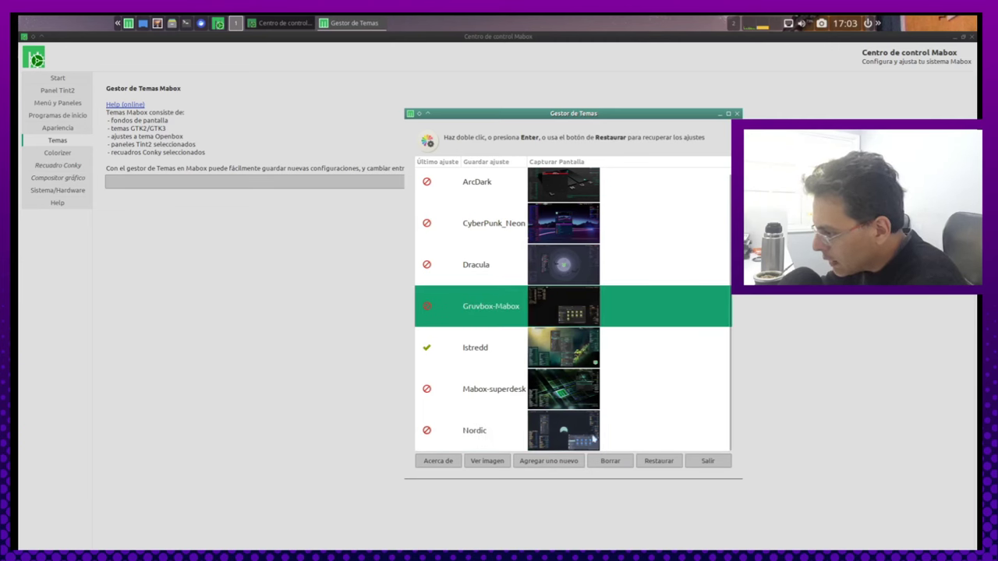
{"action": "left_click", "coordinate": [593, 441]}
{"action": "left_click", "coordinate": [566, 318]}
{"action": "left_click", "coordinate": [578, 429]}
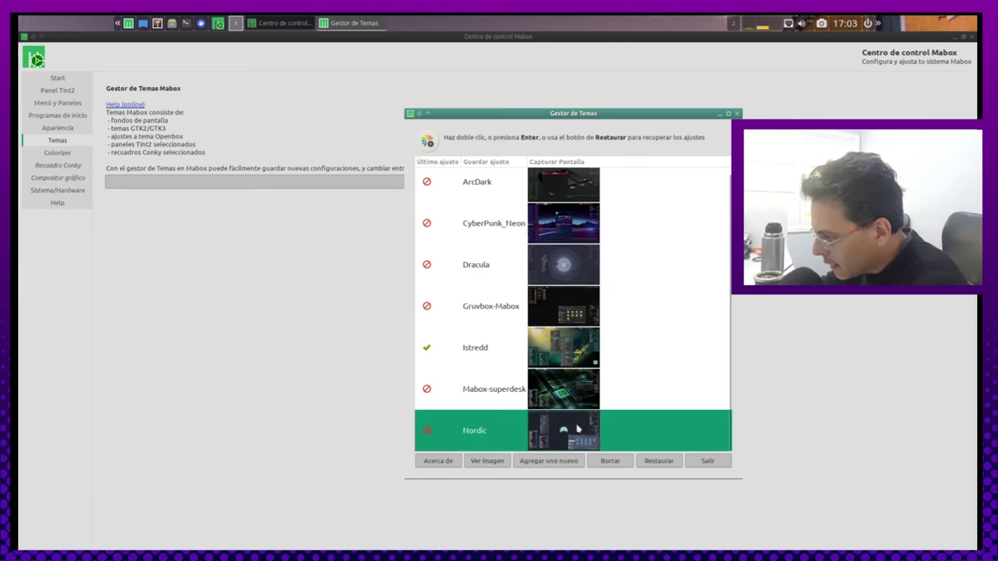
{"action": "double_click", "coordinate": [578, 436]}
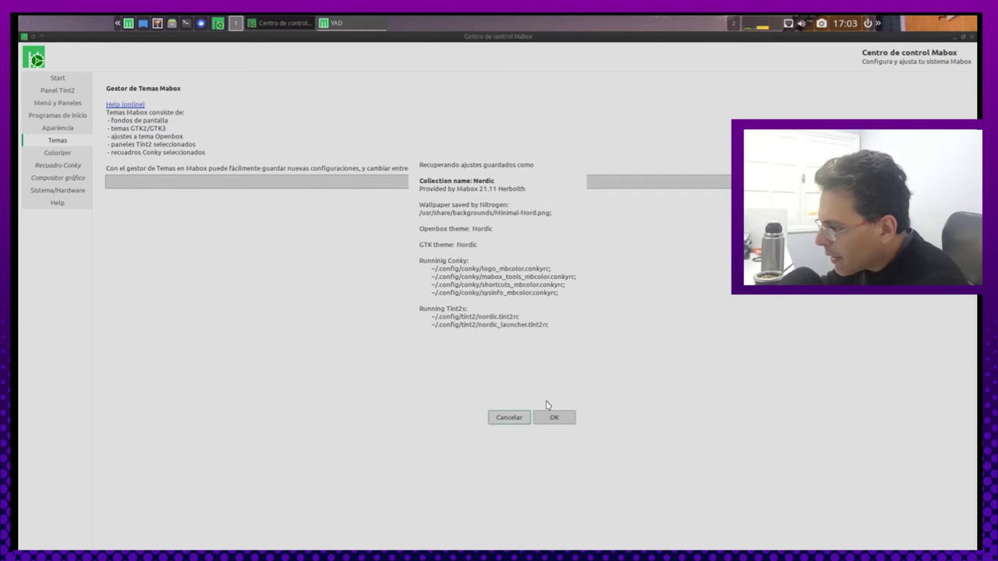
{"action": "left_click", "coordinate": [553, 417]}
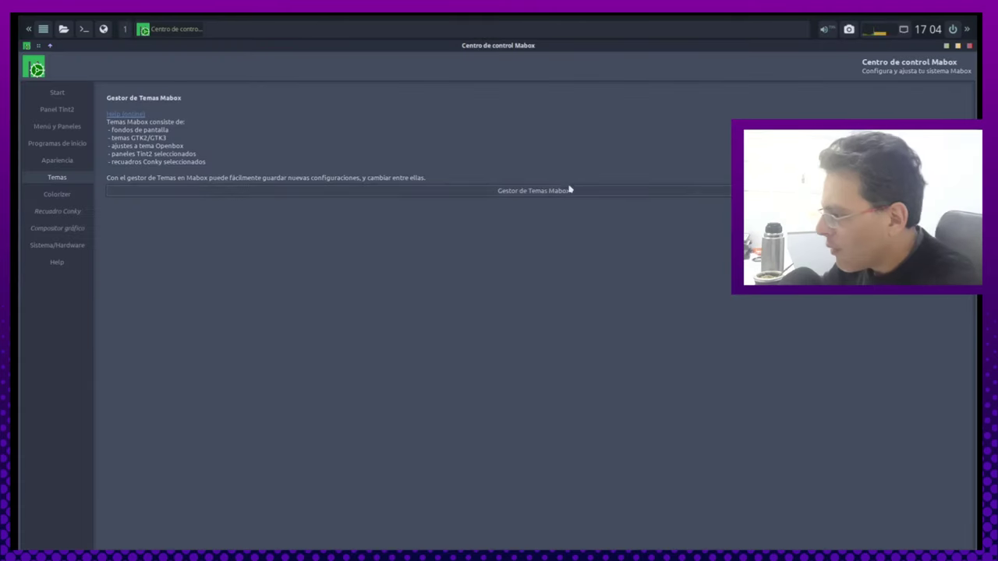
Check how the new theme looks in the theme manager and in file manager windows, closing each one
{"action": "left_click", "coordinate": [570, 190]}
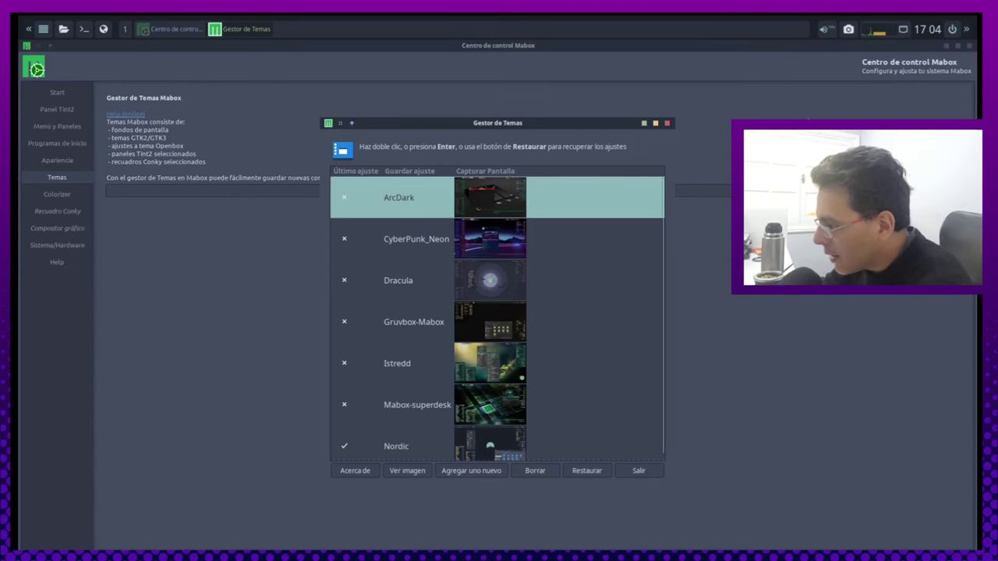
{"action": "left_click", "coordinate": [649, 469]}
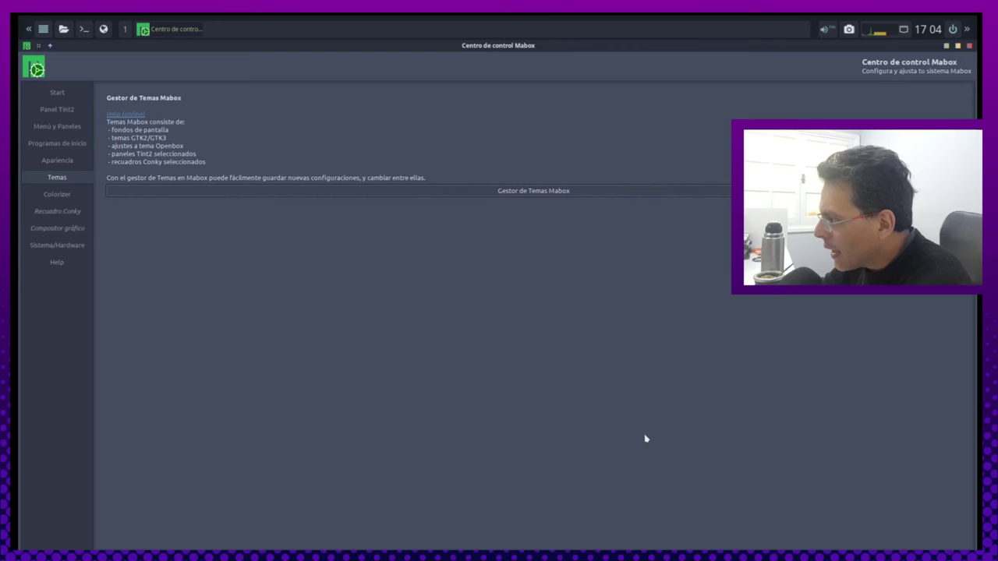
{"action": "double_click", "coordinate": [64, 31]}
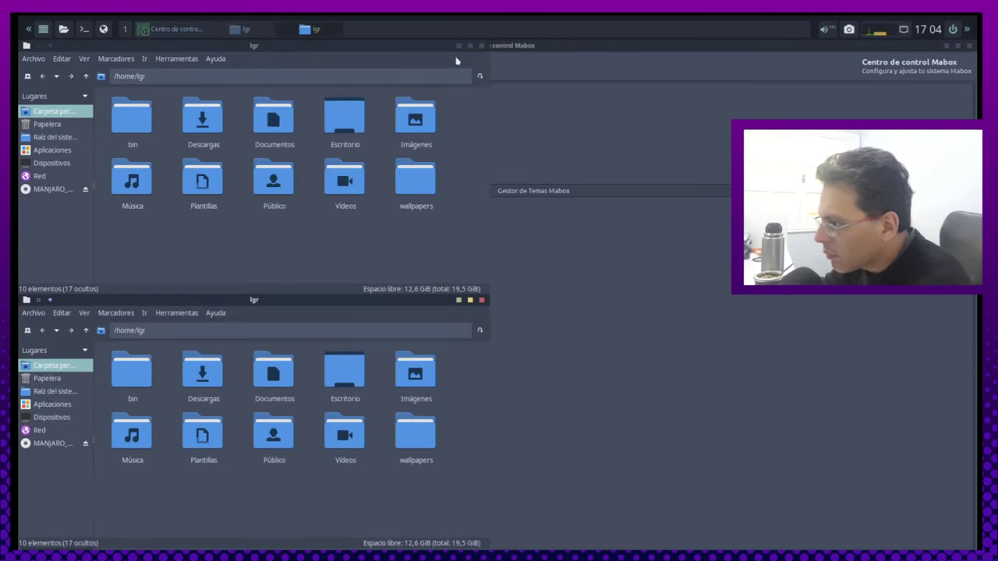
{"action": "left_click", "coordinate": [482, 46]}
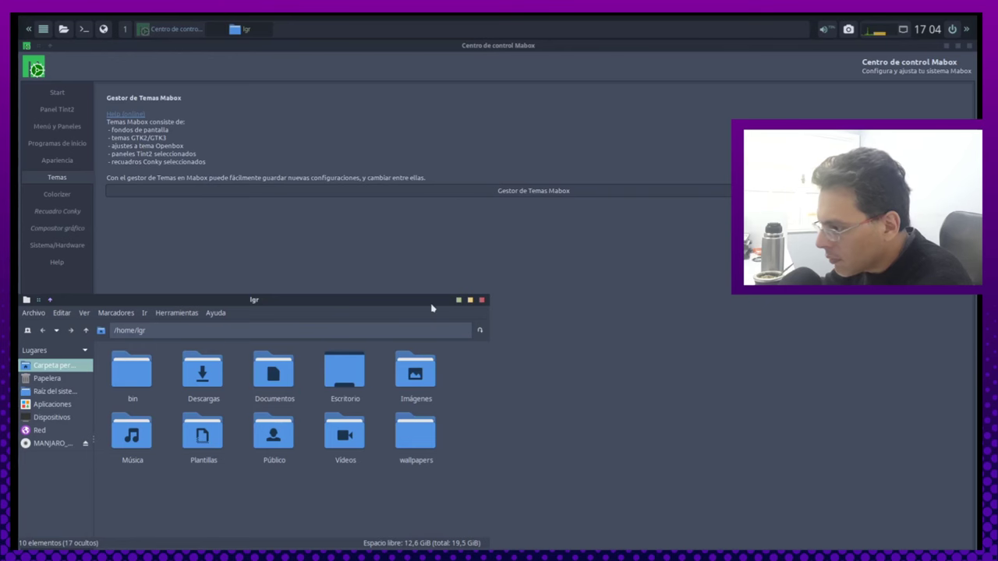
{"action": "left_click", "coordinate": [482, 300]}
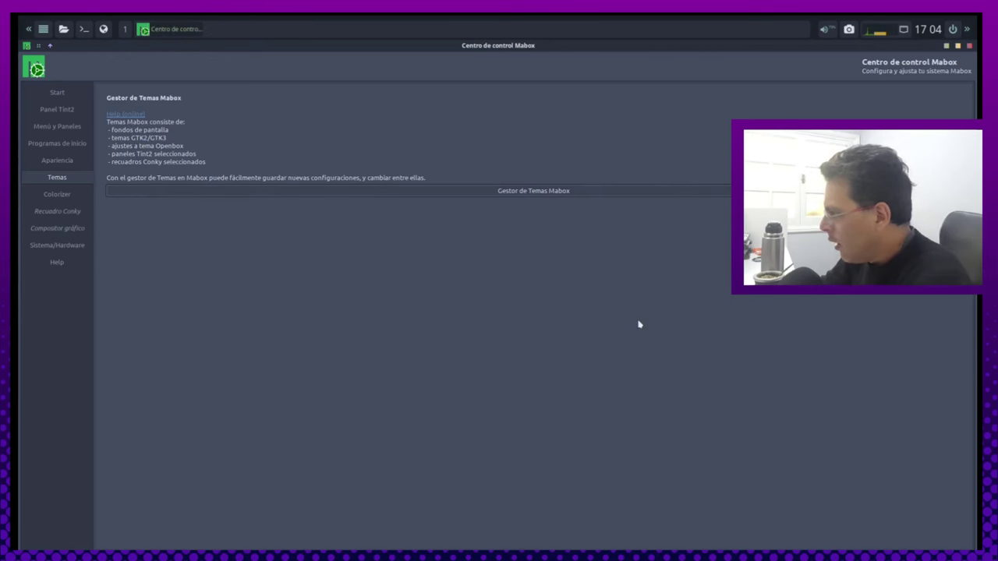
Minimize the Control Center and view the main application menu on the desktop
{"action": "left_click", "coordinate": [947, 46]}
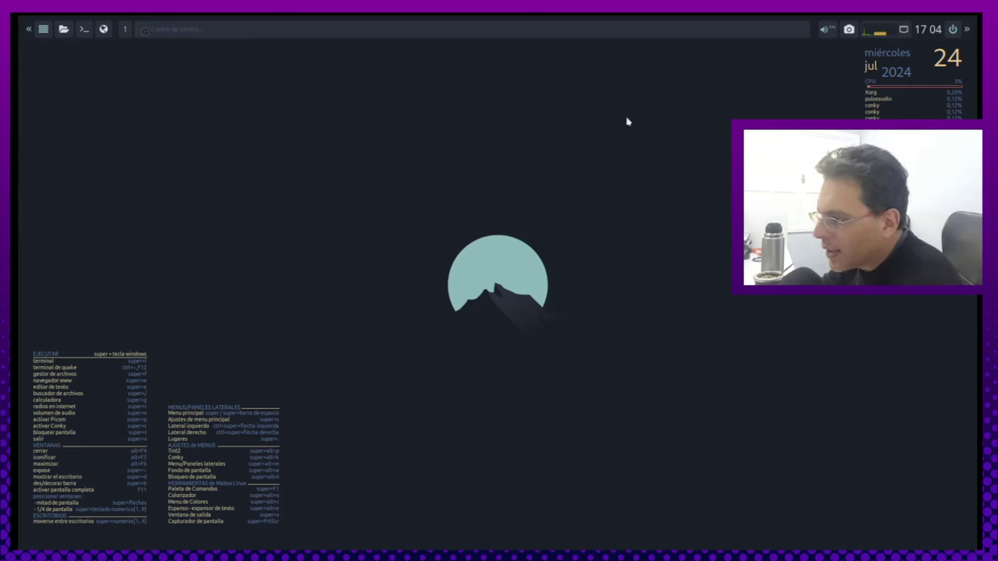
{"action": "right_click", "coordinate": [247, 130]}
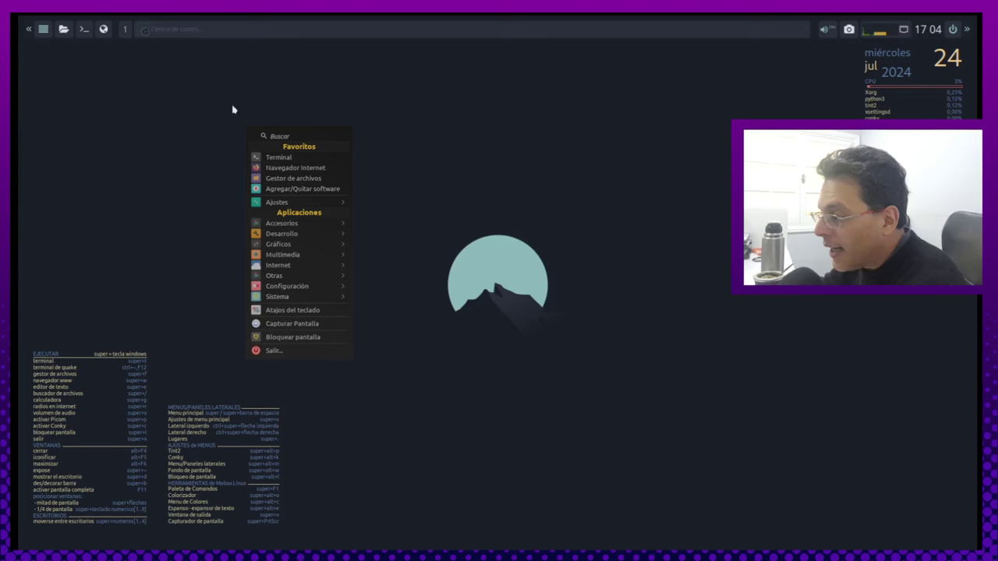
{"action": "left_click", "coordinate": [127, 142]}
From the left side panel's menu settings, open Colorizer for menus and generate a Dark Background color scheme from the wallpaper colors
{"action": "left_click", "coordinate": [29, 33]}
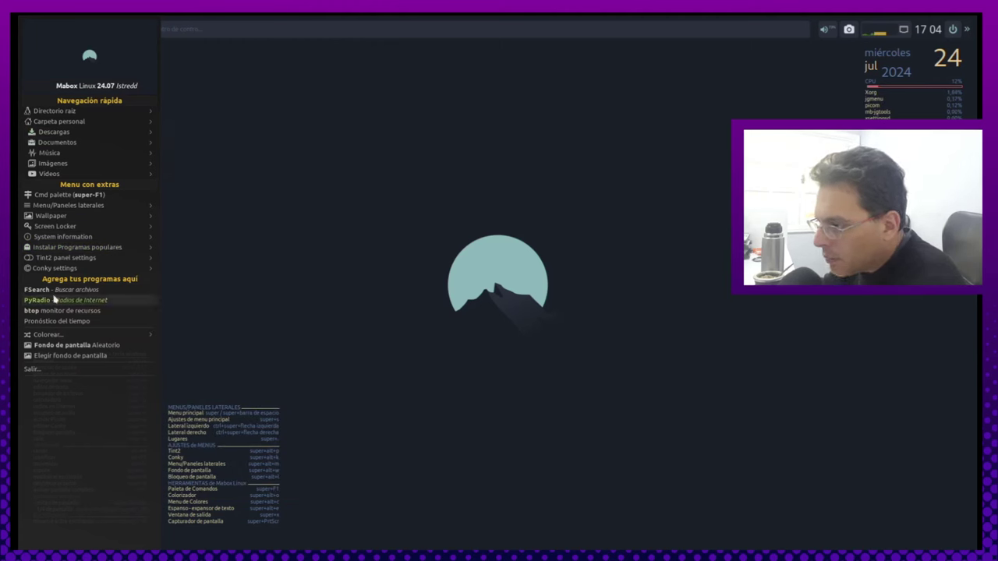
{"action": "mouse_move", "coordinate": [43, 206]}
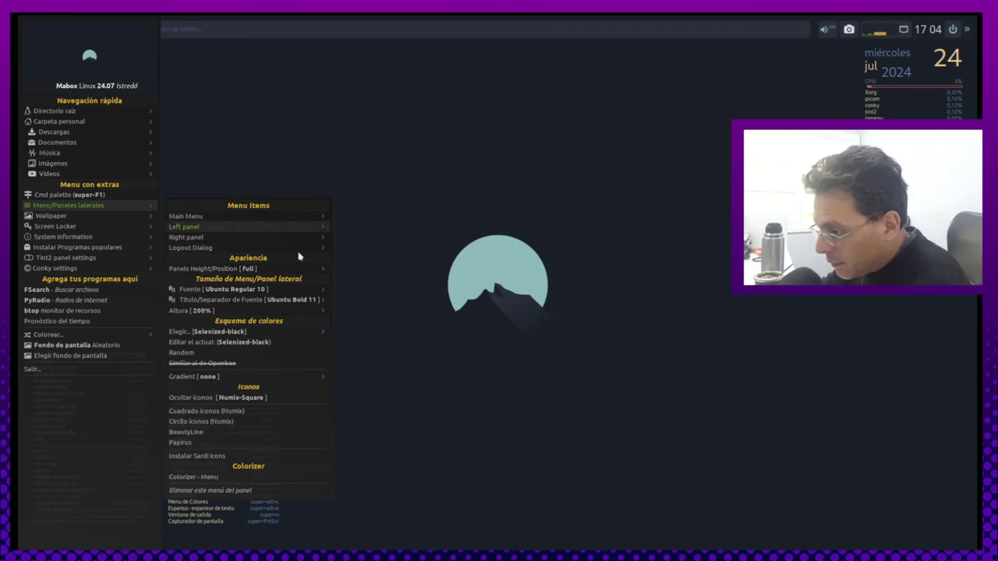
{"action": "left_click", "coordinate": [207, 477]}
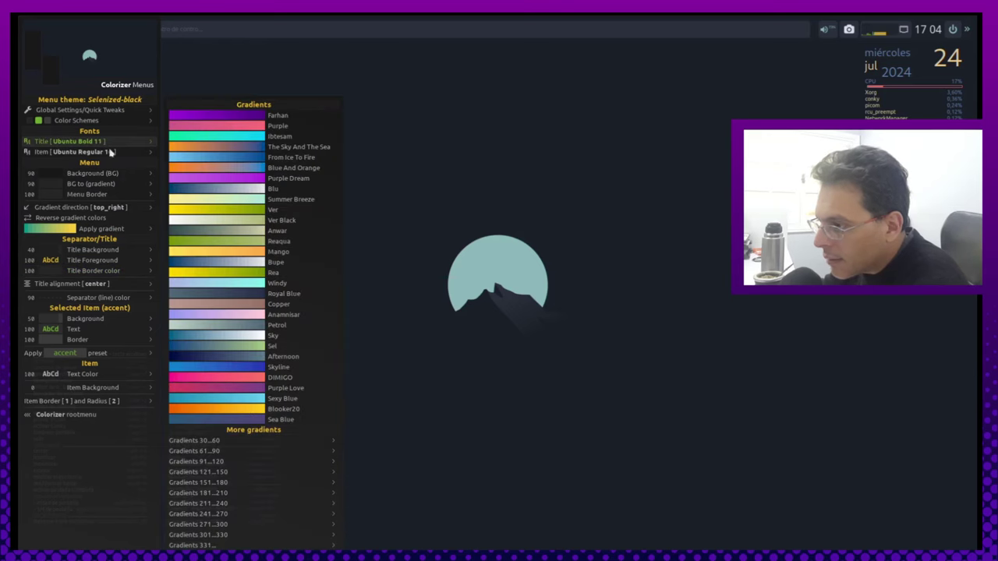
{"action": "mouse_move", "coordinate": [109, 152]}
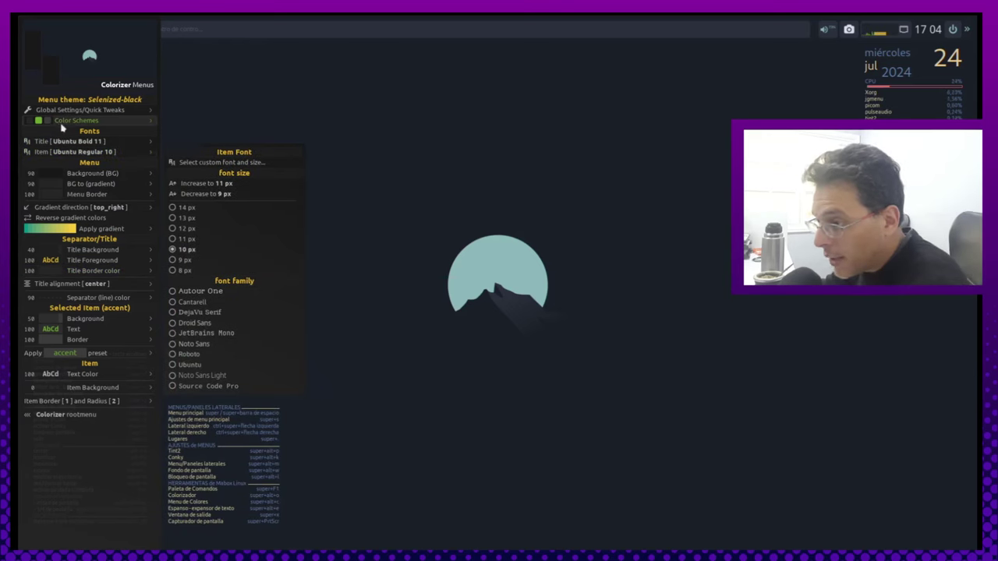
{"action": "mouse_move", "coordinate": [86, 122]}
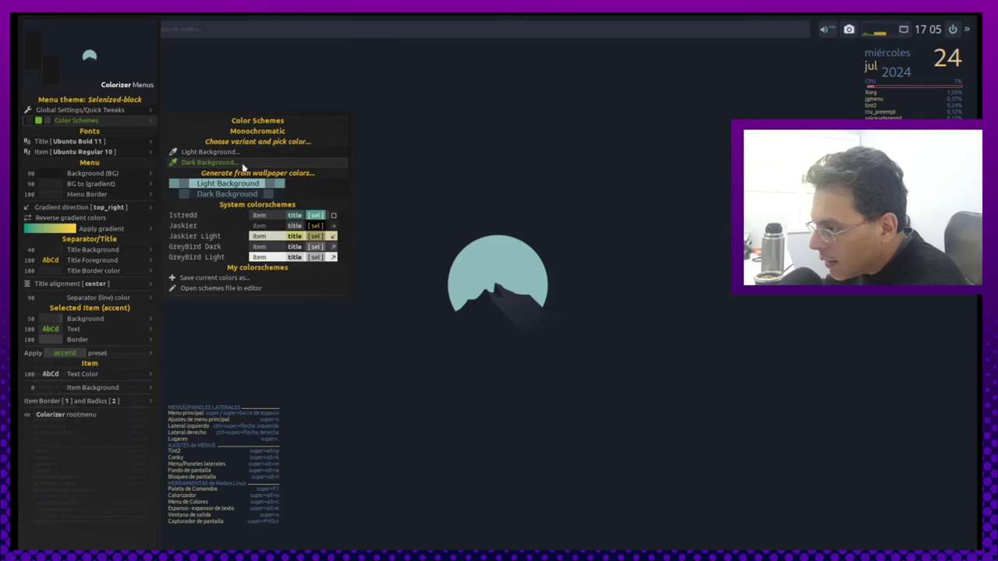
{"action": "left_click", "coordinate": [236, 195]}
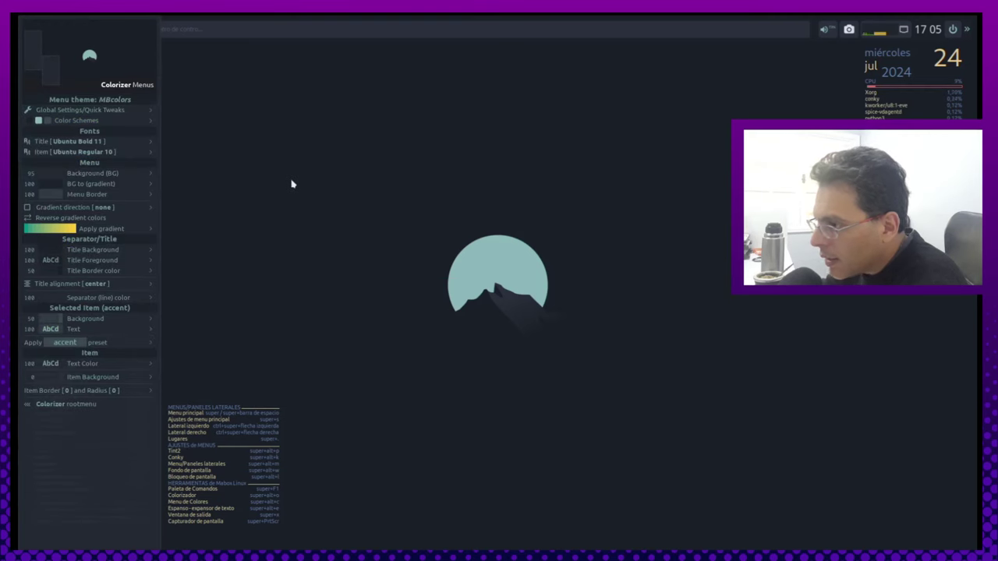
Close the Colorizer side panel and check the recolored main application menu, dismissing it again
{"action": "left_click", "coordinate": [292, 184]}
{"action": "left_click", "coordinate": [44, 29]}
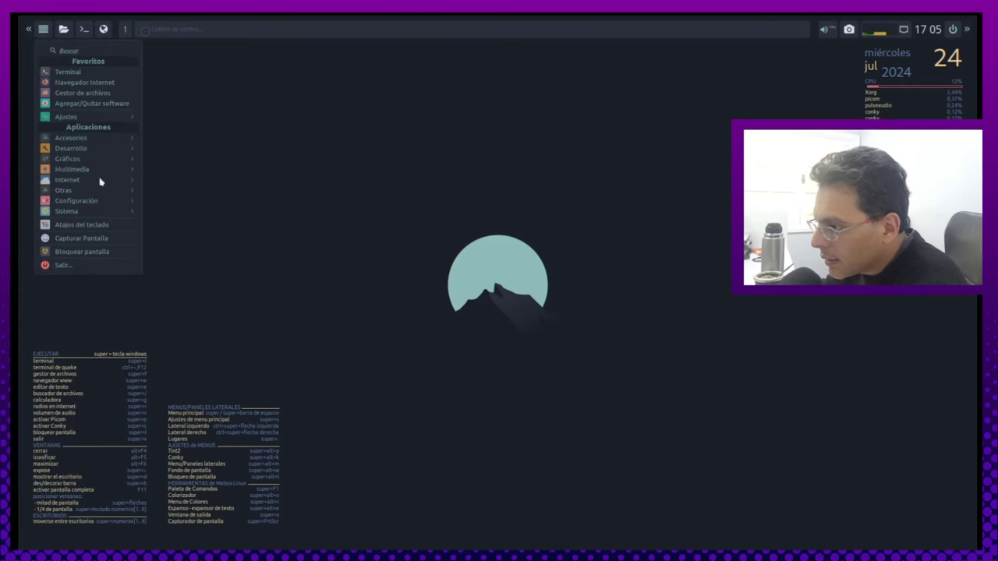
{"action": "left_click", "coordinate": [378, 180]}
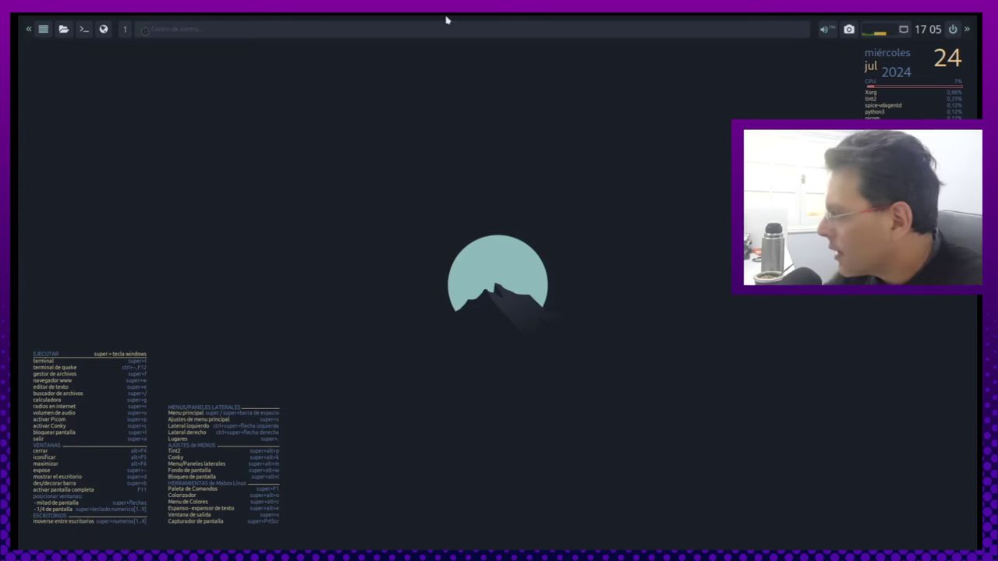
Restore the Control Center, review its Colorizer, Recuadro Conky, Compositor gráfico and Sistema/Hardware sections, and close it
{"action": "mouse_move", "coordinate": [416, 23]}
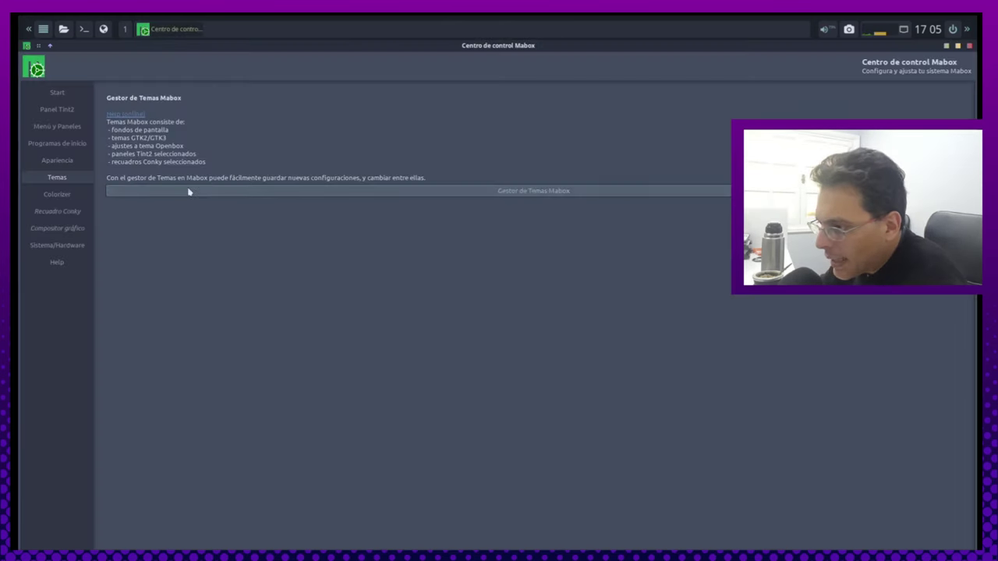
{"action": "left_click", "coordinate": [69, 196]}
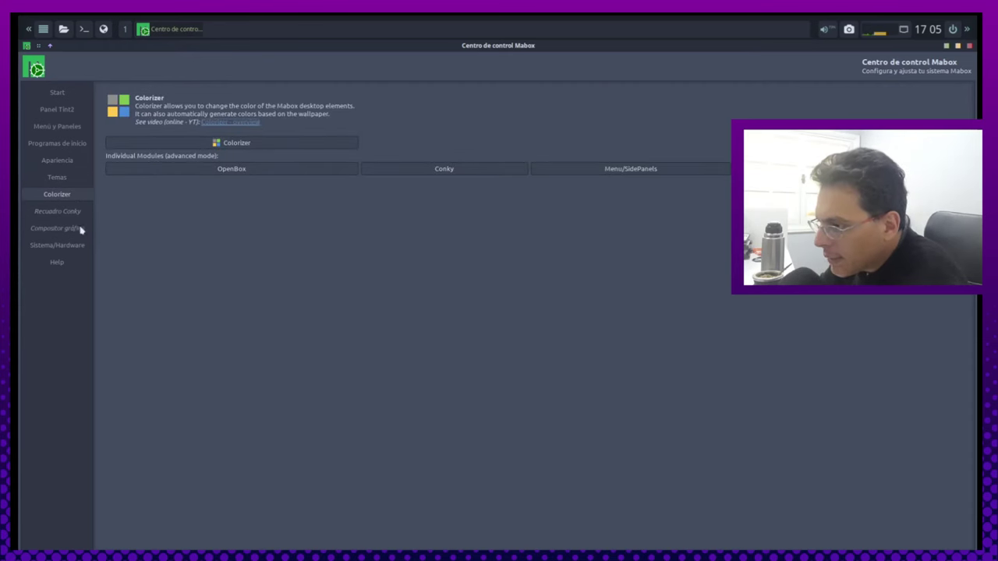
{"action": "left_click", "coordinate": [76, 212]}
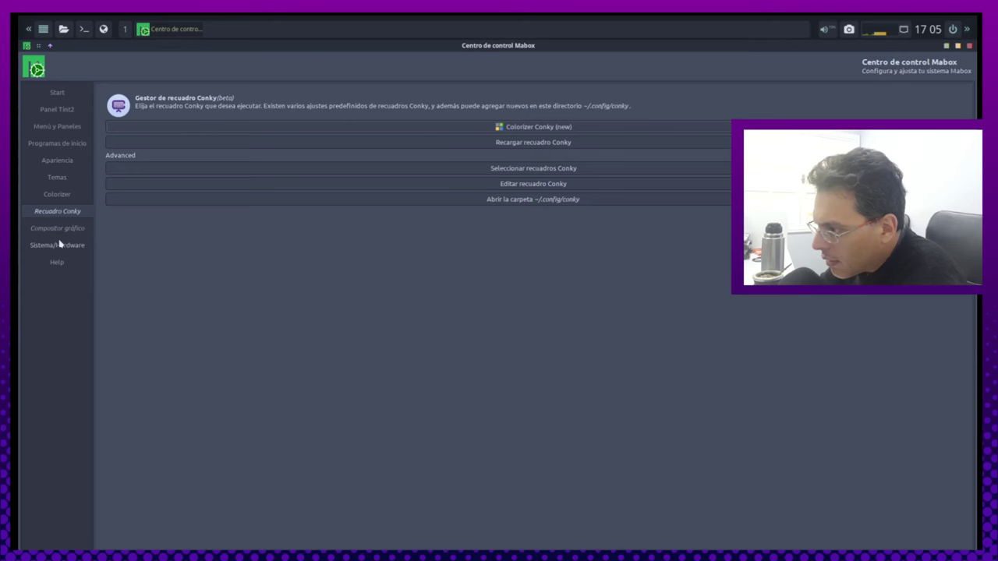
{"action": "left_click", "coordinate": [72, 231]}
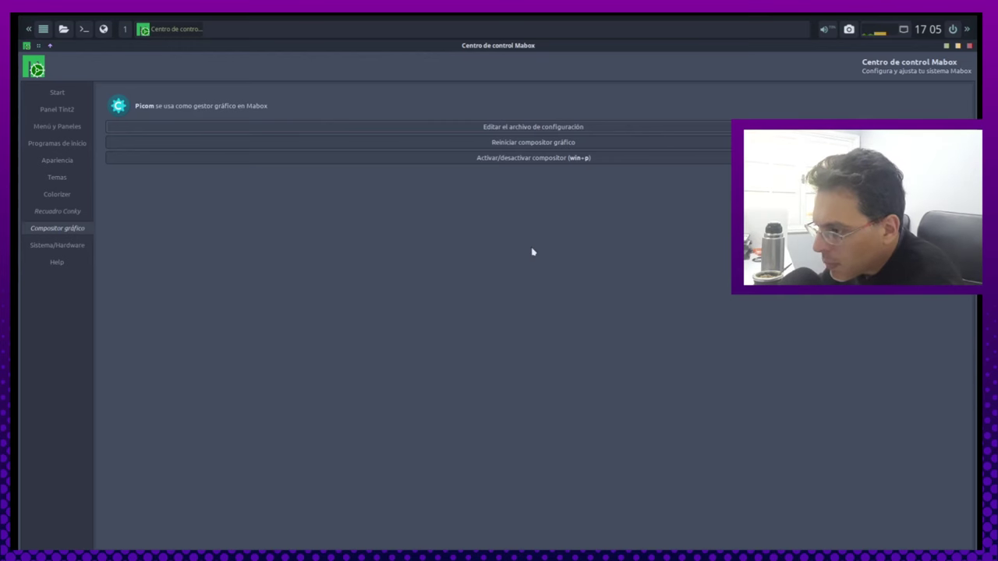
{"action": "left_click", "coordinate": [58, 245]}
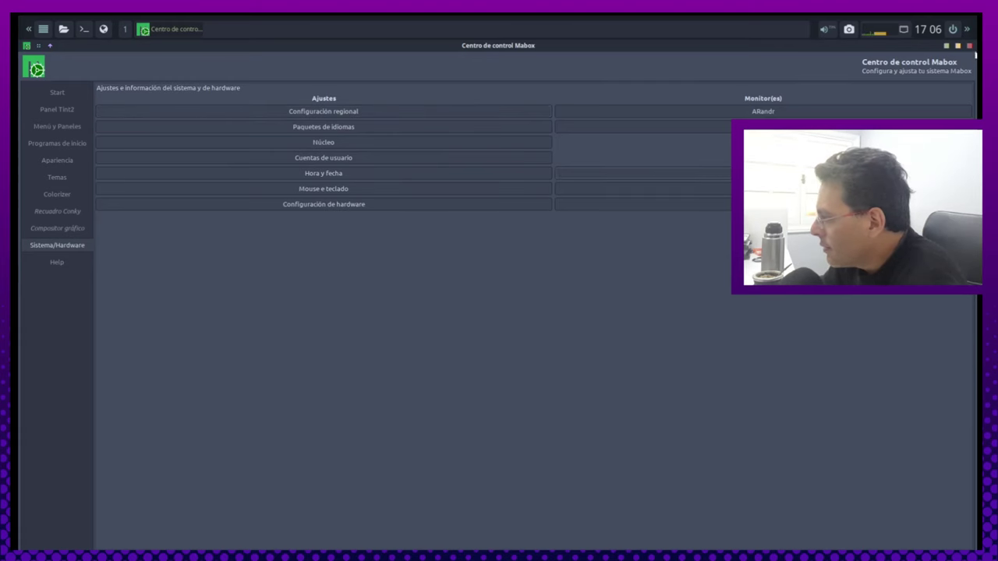
{"action": "left_click", "coordinate": [969, 47]}
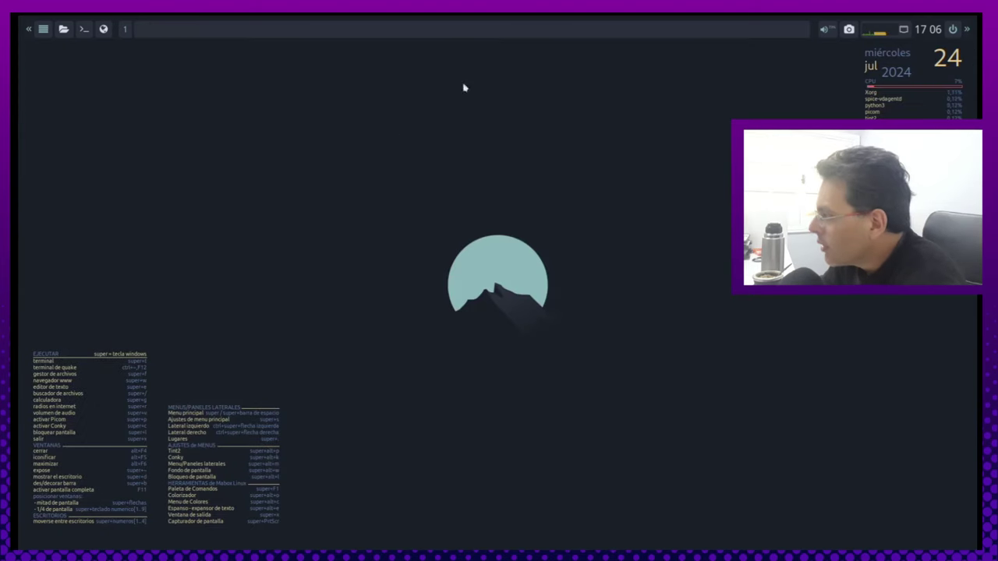
Open the task manager from the panel's system monitor, check CPU and memory usage, and close it
{"action": "left_click", "coordinate": [873, 35]}
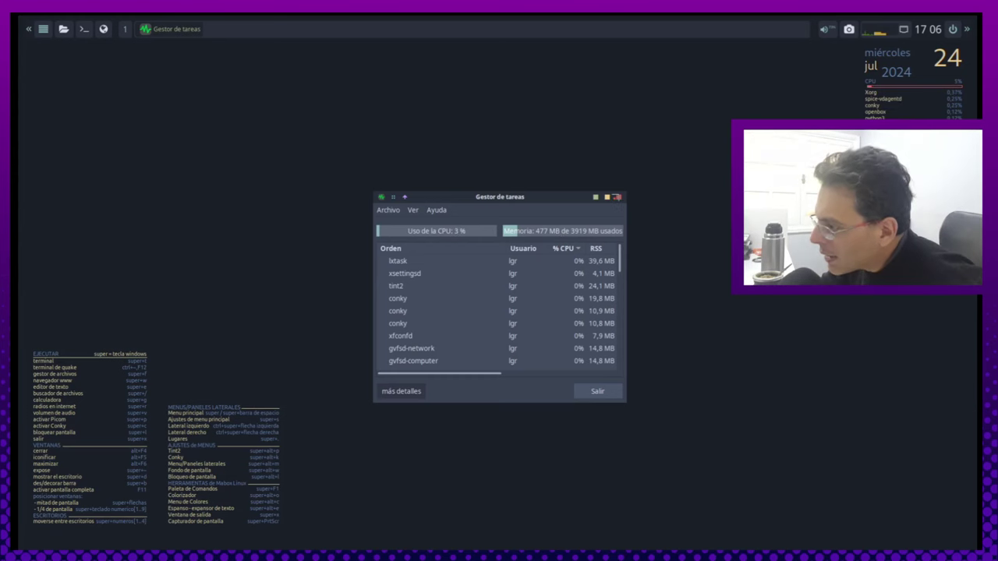
{"action": "left_click", "coordinate": [619, 198]}
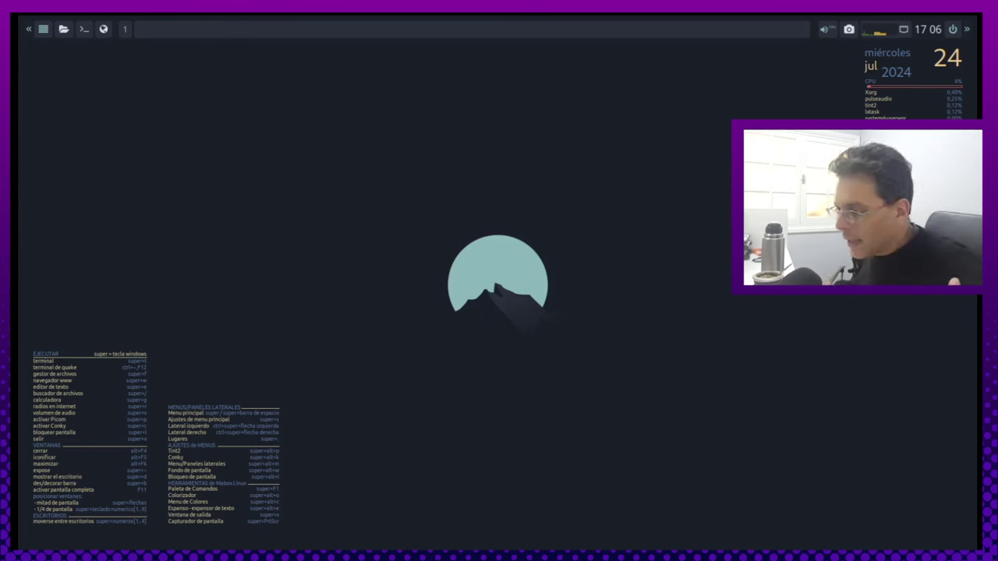